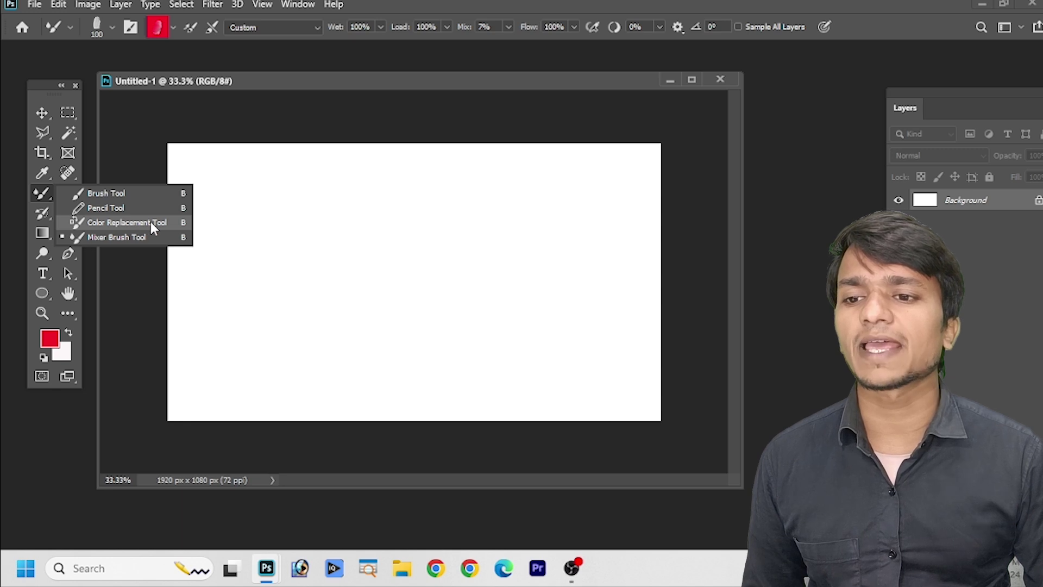
Activate the Mixer Brush Tool and choose the Hard Round preset from the General Brushes group.
click(118, 241)
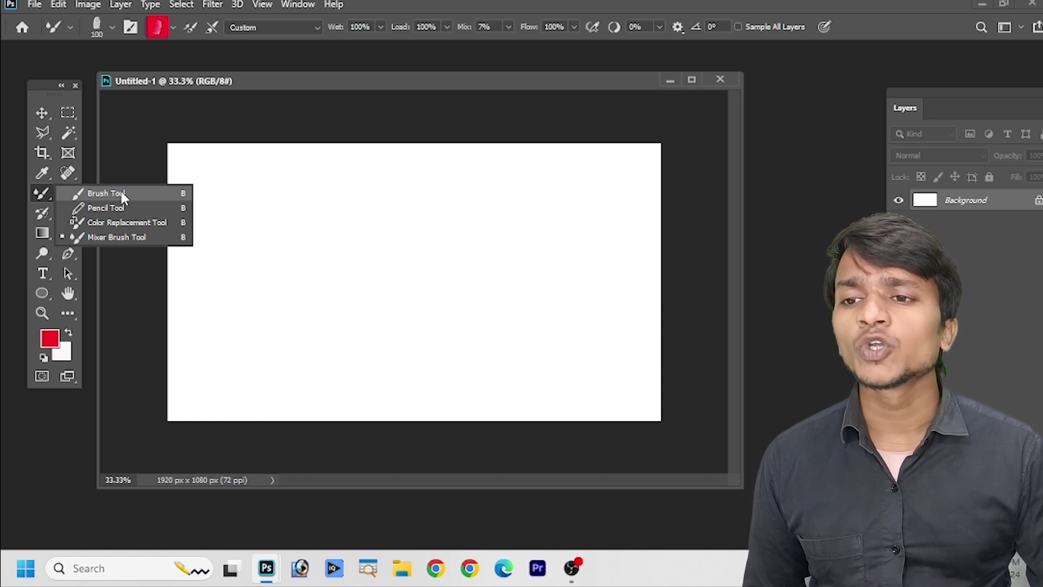
click(112, 27)
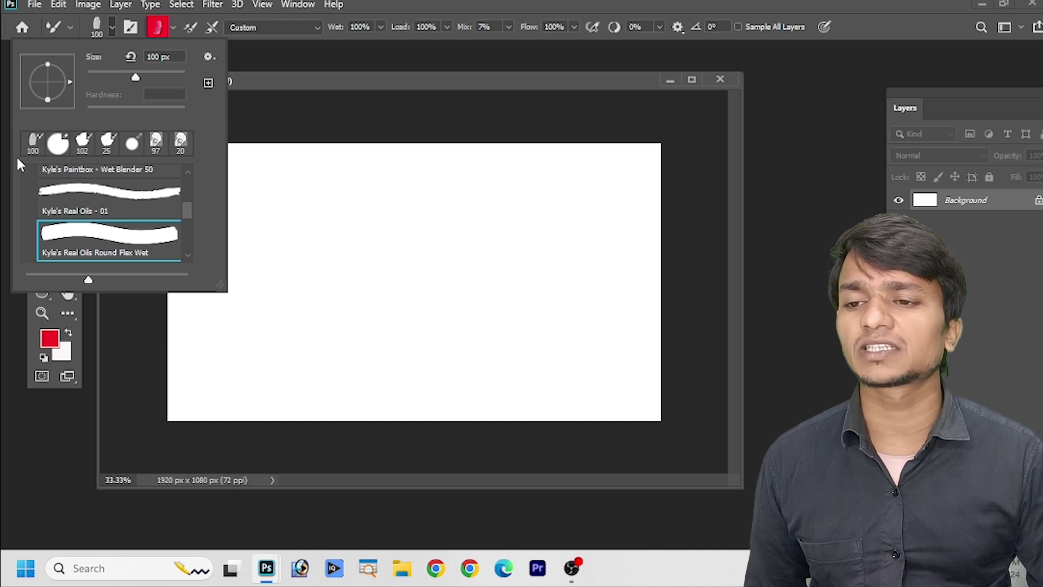
scroll(170, 216, down, 1)
scroll(33, 186, up, 5)
scroll(64, 184, down, 8)
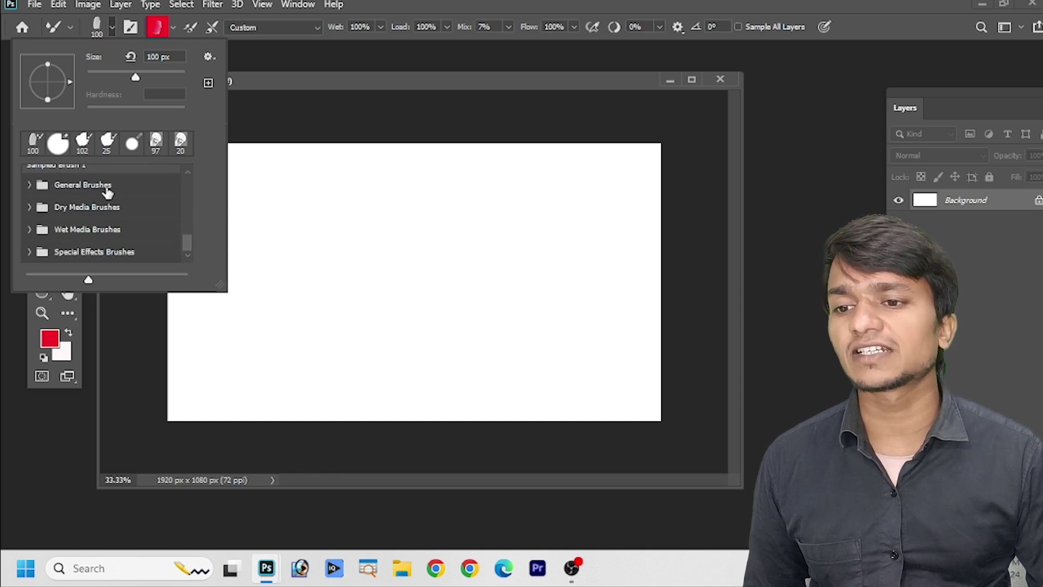
click(29, 185)
scroll(55, 195, down, 2)
scroll(58, 196, up, 1)
click(81, 213)
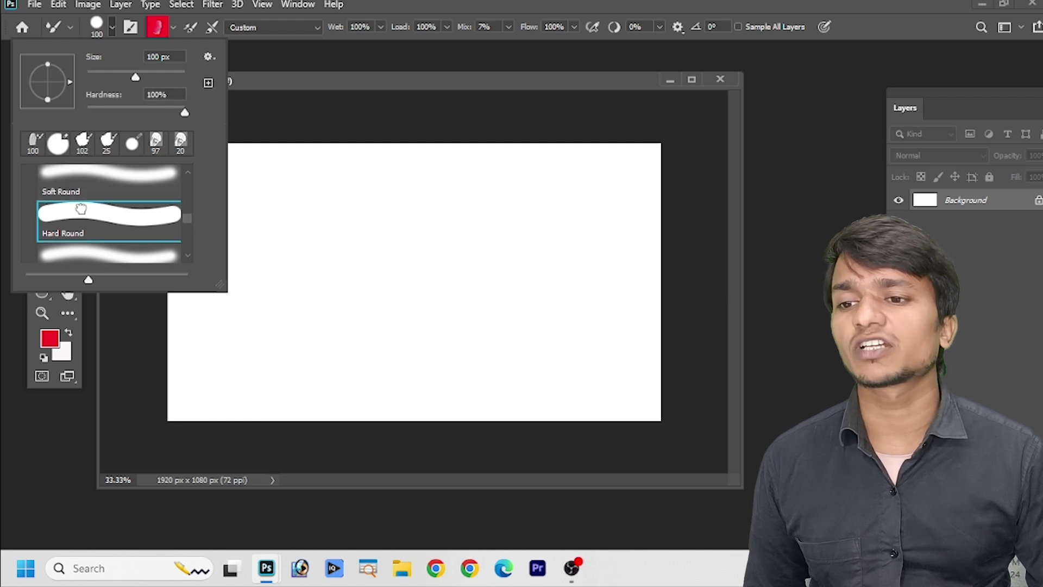
Paint several blended red Mixer Brush strokes across the upper and middle parts of the white canvas.
drag(258, 205, 419, 195)
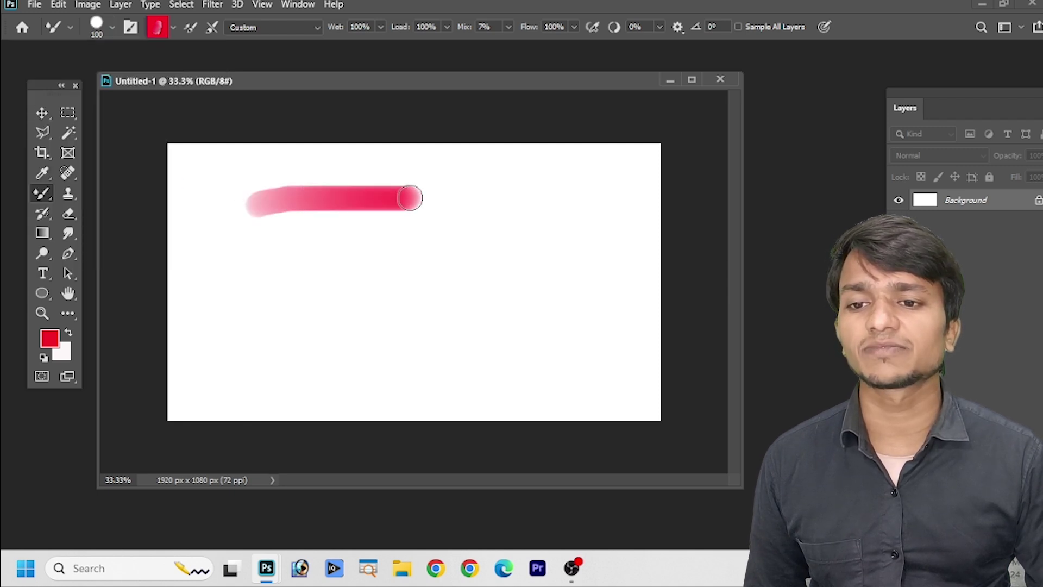
drag(261, 197, 436, 189)
mouse_move(251, 194)
mouse_down()
mouse_move(402, 196)
mouse_move(247, 201)
mouse_move(426, 201)
mouse_move(268, 205)
mouse_move(408, 203)
mouse_up()
mouse_move(135, 195)
mouse_down()
mouse_move(395, 207)
mouse_move(314, 252)
mouse_move(368, 227)
mouse_move(393, 264)
mouse_move(479, 253)
mouse_move(444, 236)
mouse_move(343, 267)
mouse_move(251, 330)
mouse_up()
click(163, 26)
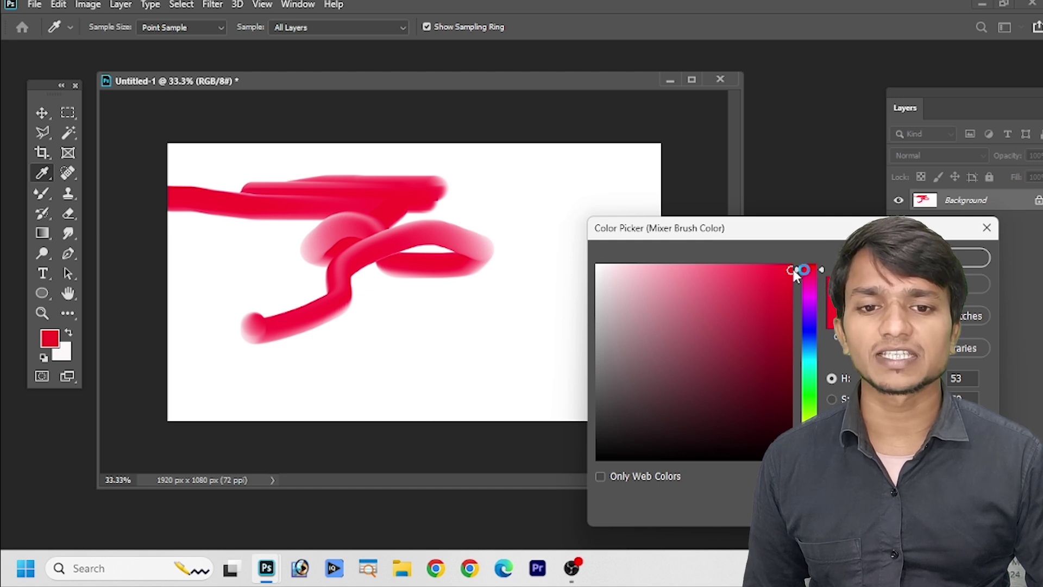
click(972, 284)
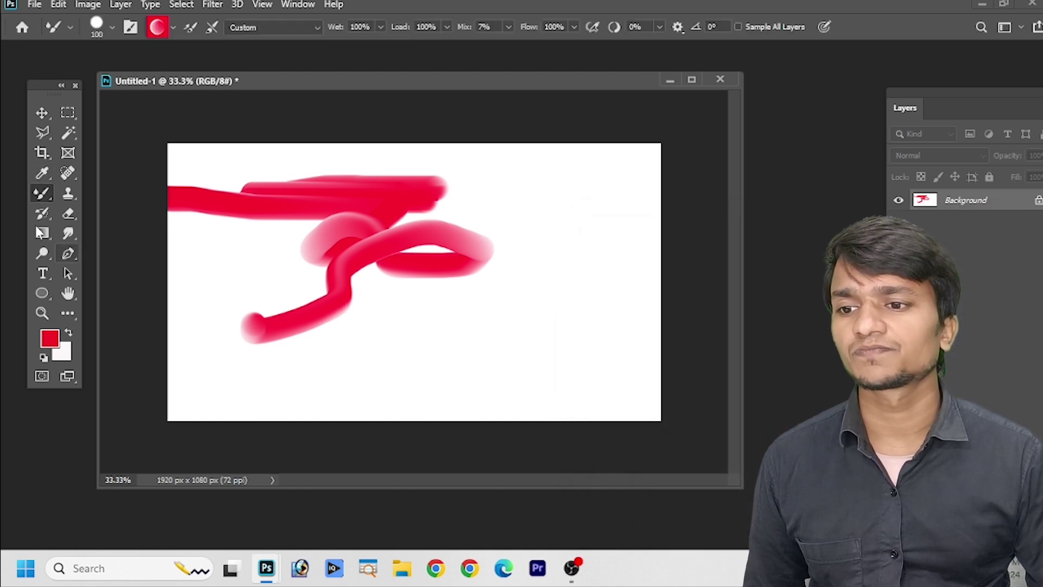
Switch from the Mixer Brush to the regular Brush Tool.
right_click(35, 193)
click(84, 195)
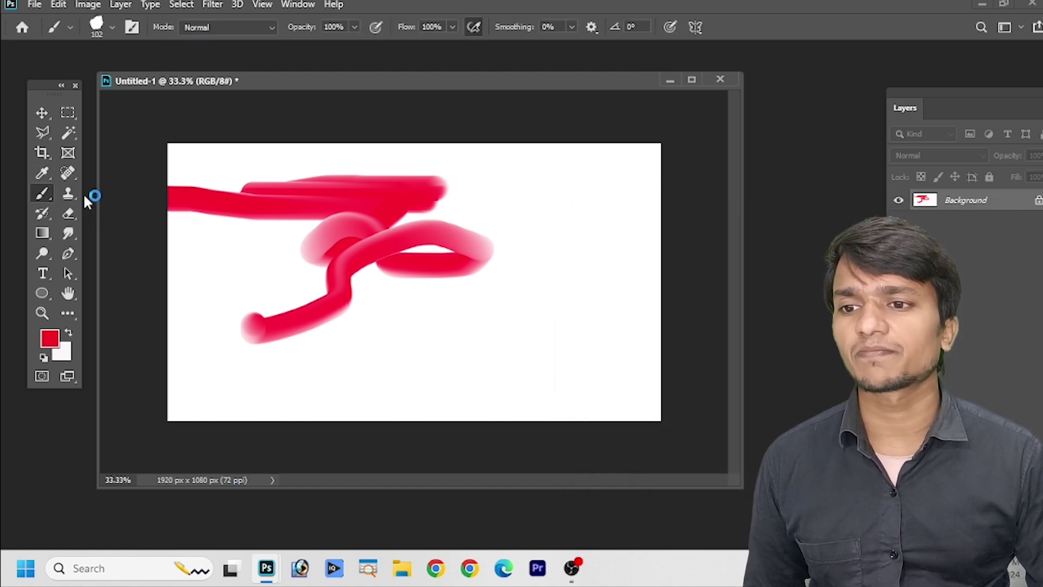
right_click(36, 188)
click(111, 195)
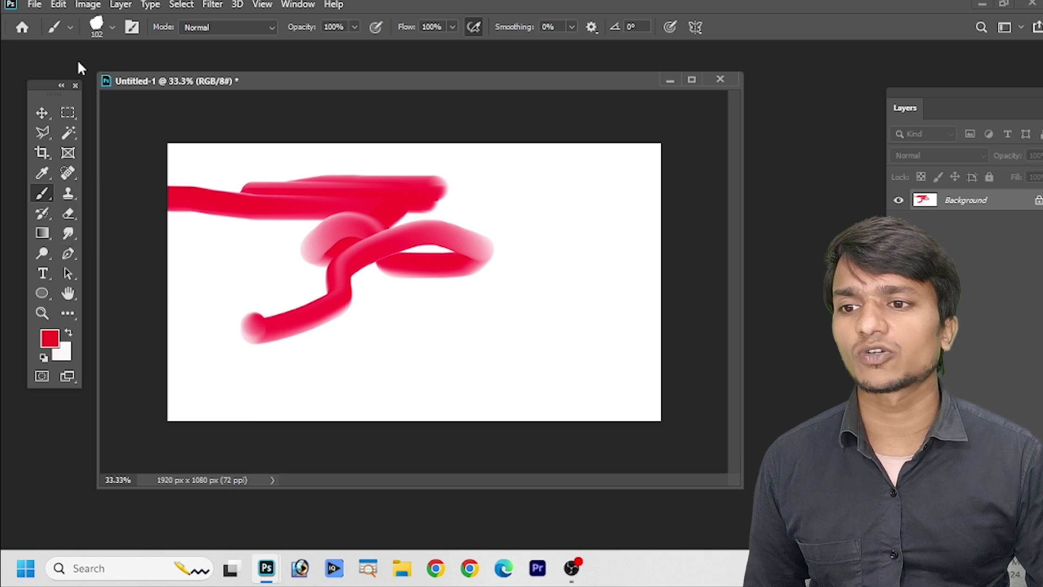
Choose the Hard Round brush from General Brushes and paint solid red loops and bands over the canvas.
click(103, 25)
scroll(52, 202, down, 3)
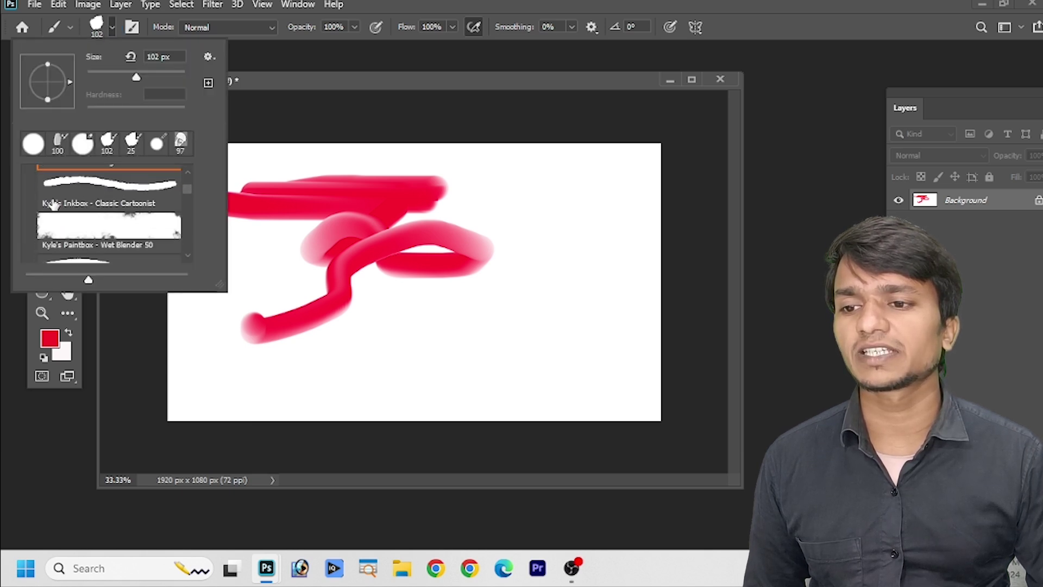
scroll(53, 202, up, 5)
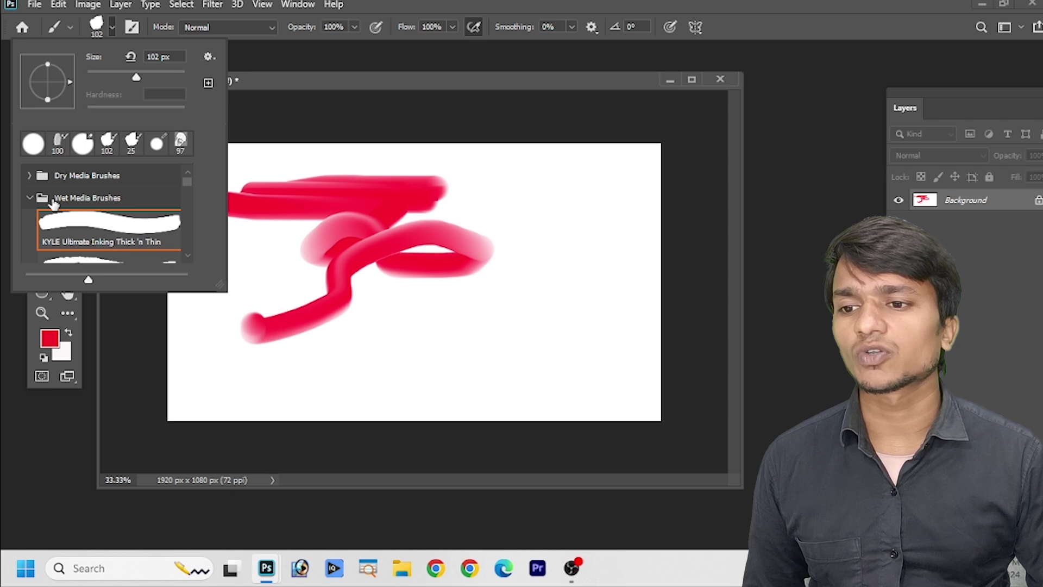
scroll(53, 202, down, 3)
scroll(52, 202, down, 6)
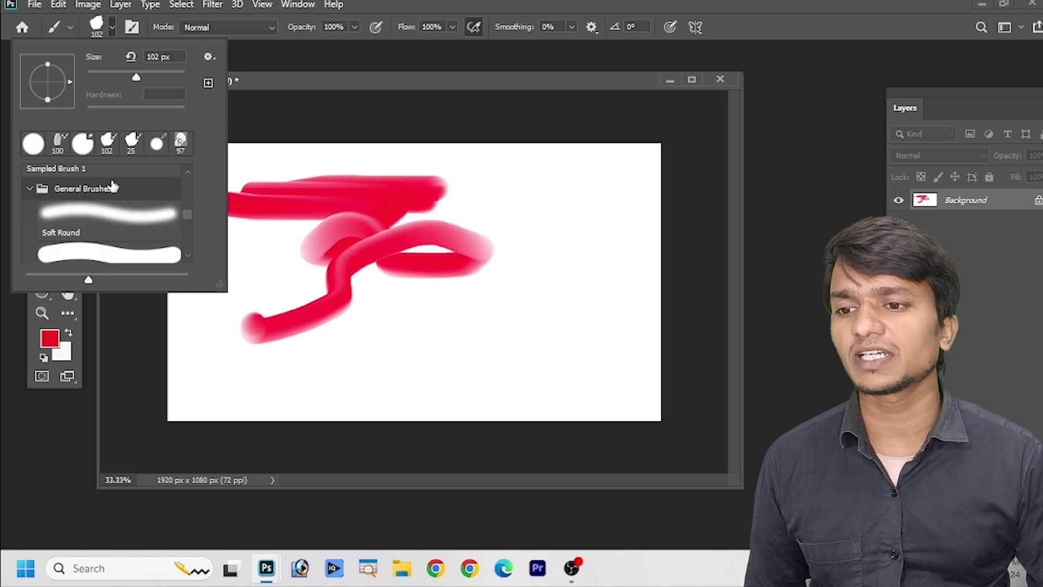
scroll(112, 187, down, 1)
click(108, 237)
click(510, 198)
mouse_move(572, 191)
mouse_down()
mouse_move(545, 198)
mouse_move(555, 299)
mouse_move(464, 274)
mouse_move(519, 268)
mouse_move(596, 306)
mouse_move(582, 252)
mouse_move(494, 216)
mouse_move(493, 291)
mouse_move(571, 256)
mouse_move(403, 197)
mouse_move(260, 181)
mouse_move(470, 174)
mouse_move(318, 184)
mouse_up()
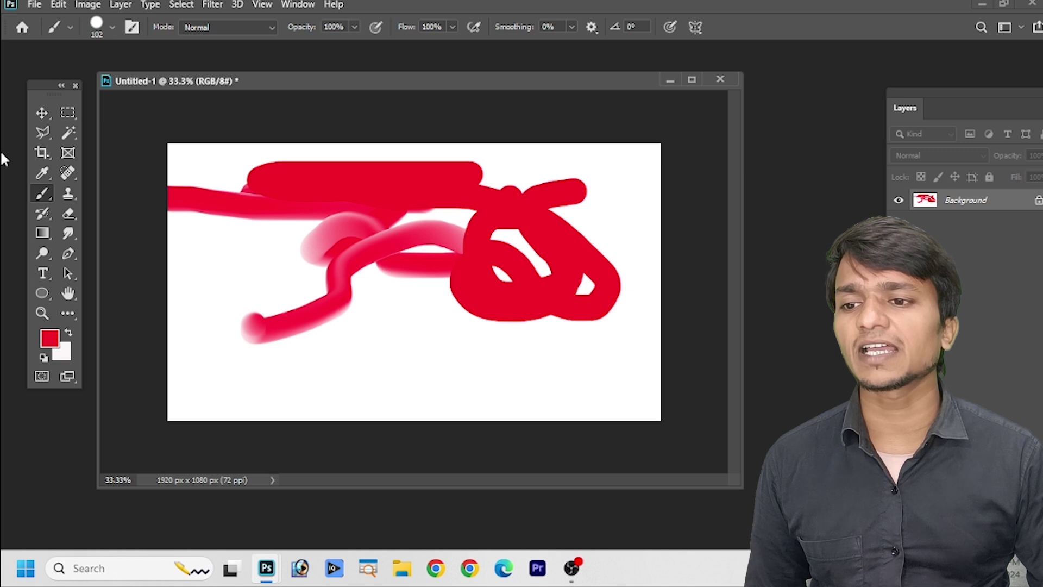
Increase the brush size to 193 px and paint thicker red strokes on the upper and left parts of the canvas.
click(112, 27)
drag(136, 78, 154, 82)
click(279, 186)
drag(280, 187, 476, 199)
drag(240, 247, 306, 260)
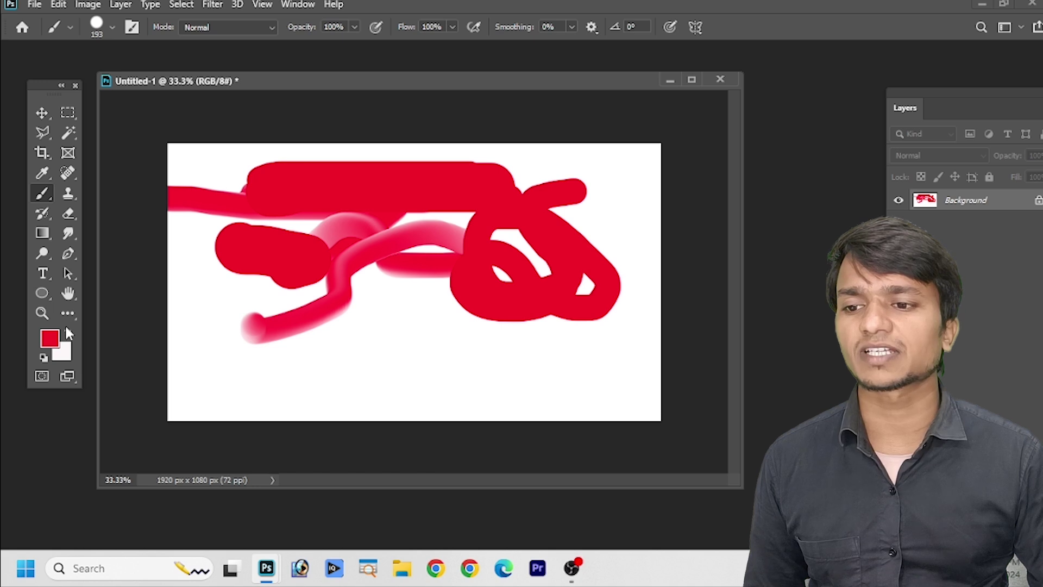
Change the foreground color to near-black and paint two thick horizontal strokes over the red ones.
click(49, 337)
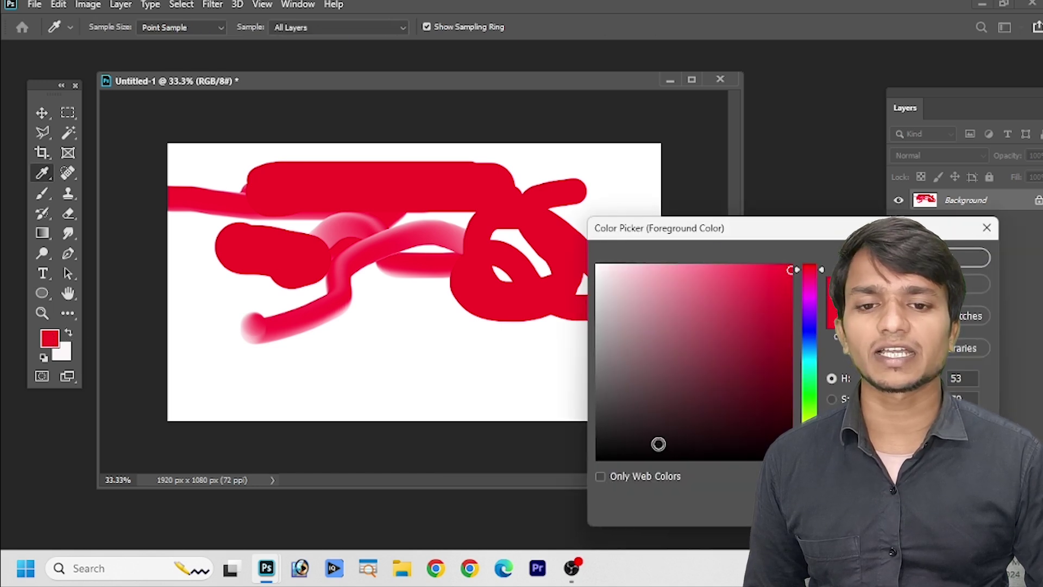
click(968, 257)
click(212, 216)
drag(212, 216, 579, 211)
drag(265, 274, 371, 275)
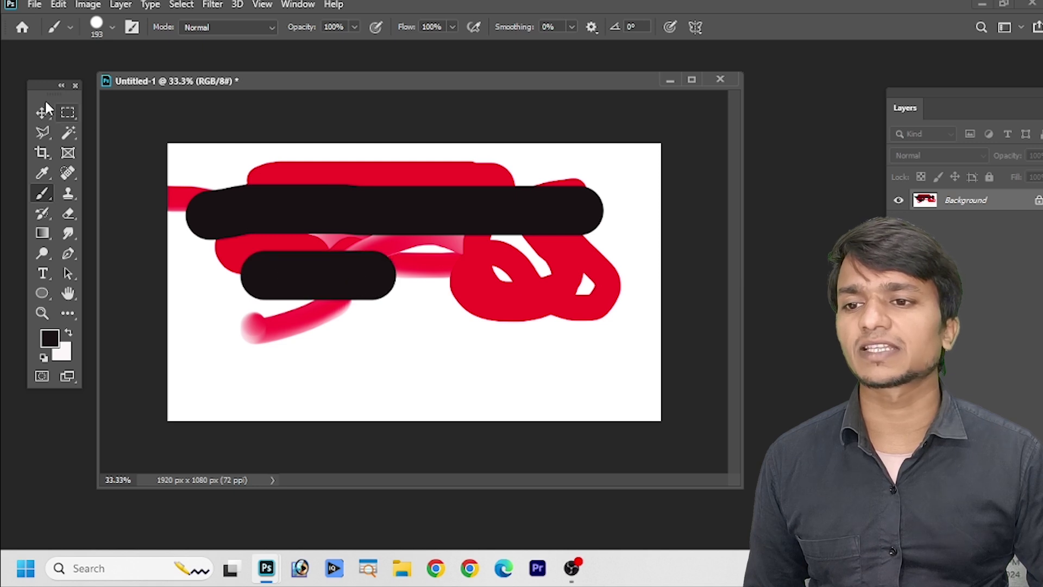
Reduce the brush size to 23 px and paint a thin black line near the canvas's upper edge.
click(111, 28)
drag(151, 81, 146, 79)
key(Return)
drag(262, 161, 440, 158)
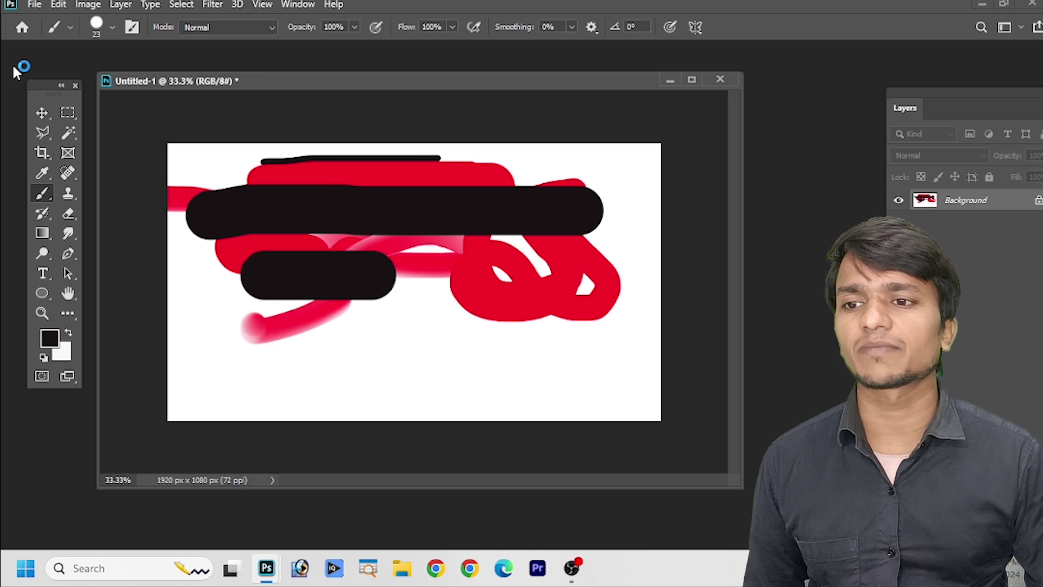
Set the brush size to 149 px and paint a thick black diagonal stroke up to the canvas's upper edge.
click(111, 28)
drag(109, 75, 144, 80)
key(Return)
drag(279, 186, 441, 158)
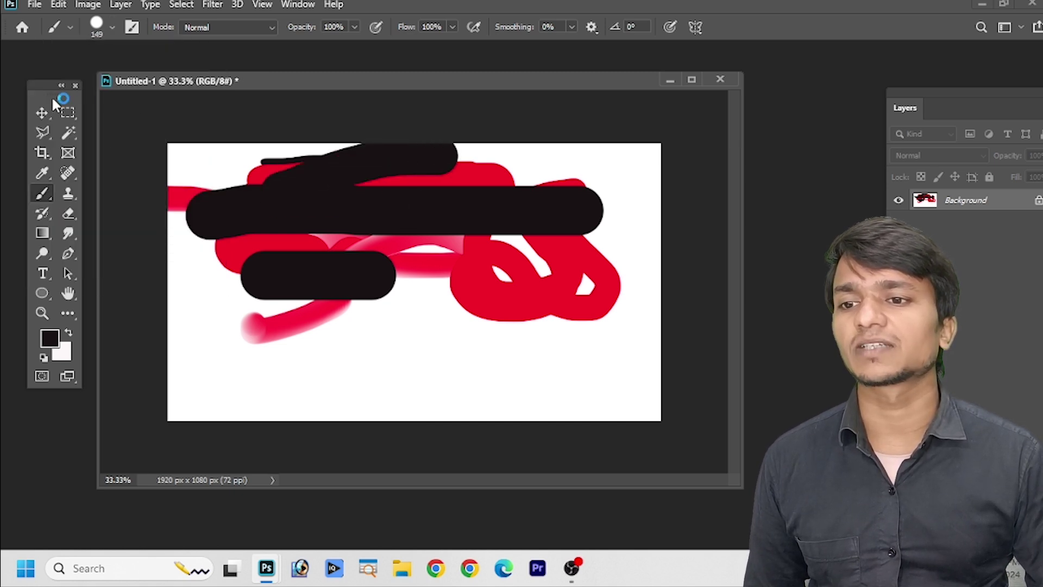
Lower the brush hardness to 19% and paint soft-edged black strokes in the lower middle of the canvas.
click(111, 27)
drag(179, 107, 105, 108)
drag(347, 334, 512, 327)
click(112, 27)
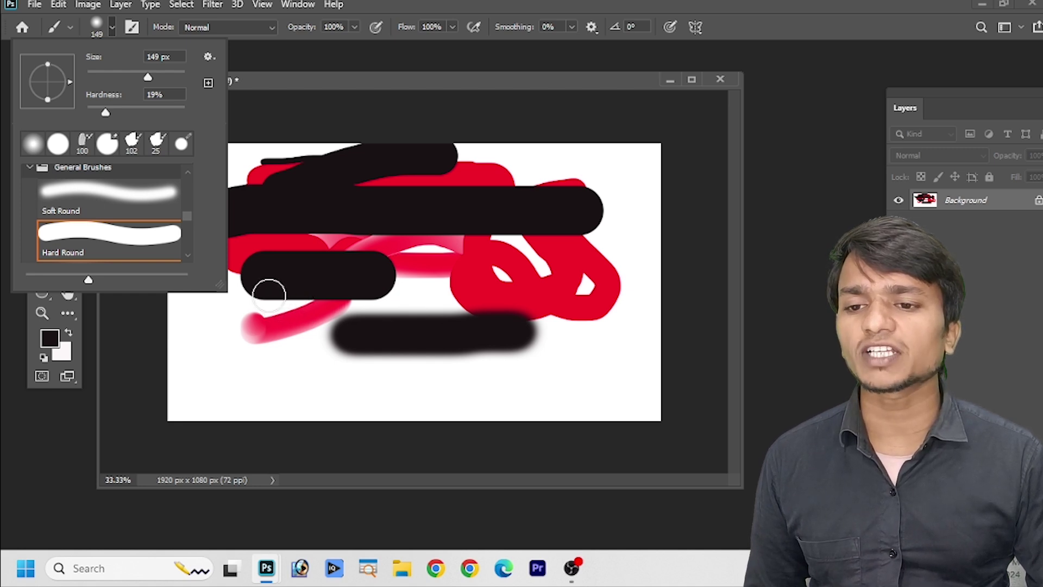
click(380, 318)
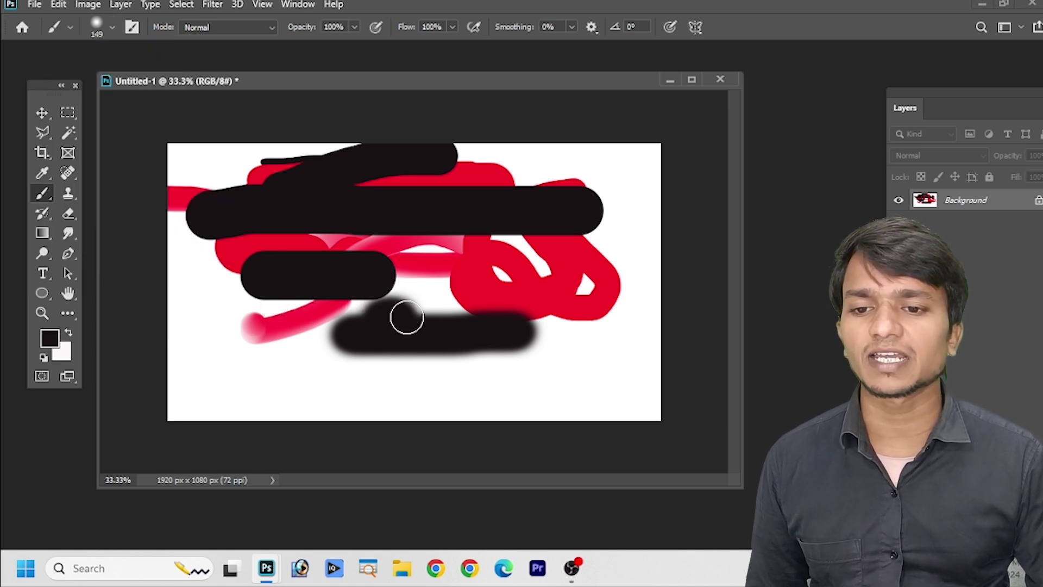
mouse_move(402, 312)
mouse_down()
mouse_move(408, 295)
mouse_move(418, 317)
mouse_move(431, 291)
mouse_move(451, 317)
mouse_move(503, 314)
mouse_up()
Compare two hardness settings by painting a short hard-edged black stroke at the canvas's lower left and a softer one beside it.
click(111, 27)
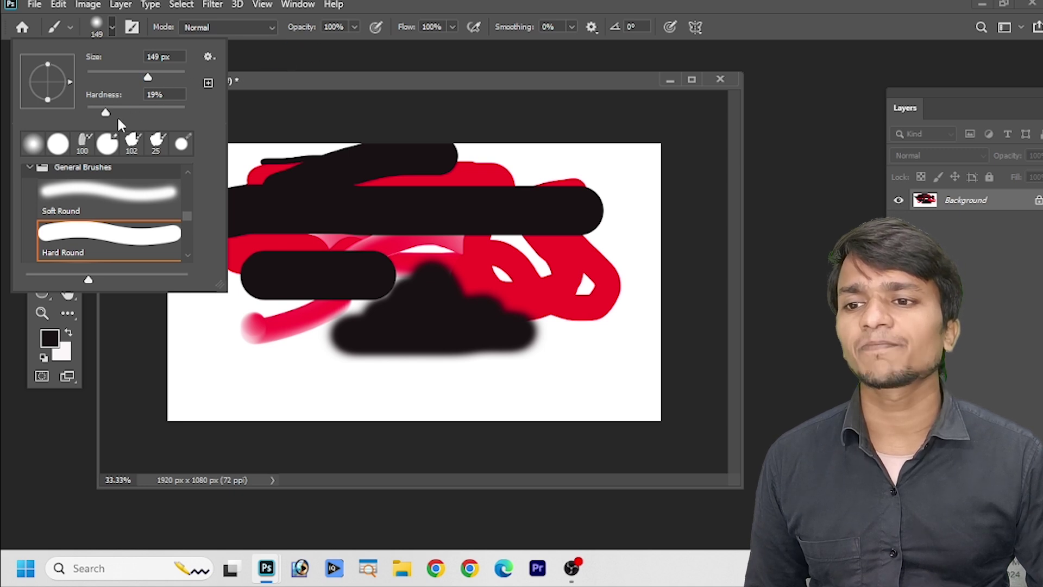
drag(199, 339, 236, 335)
click(112, 27)
drag(126, 102, 129, 106)
click(327, 380)
drag(333, 382, 397, 393)
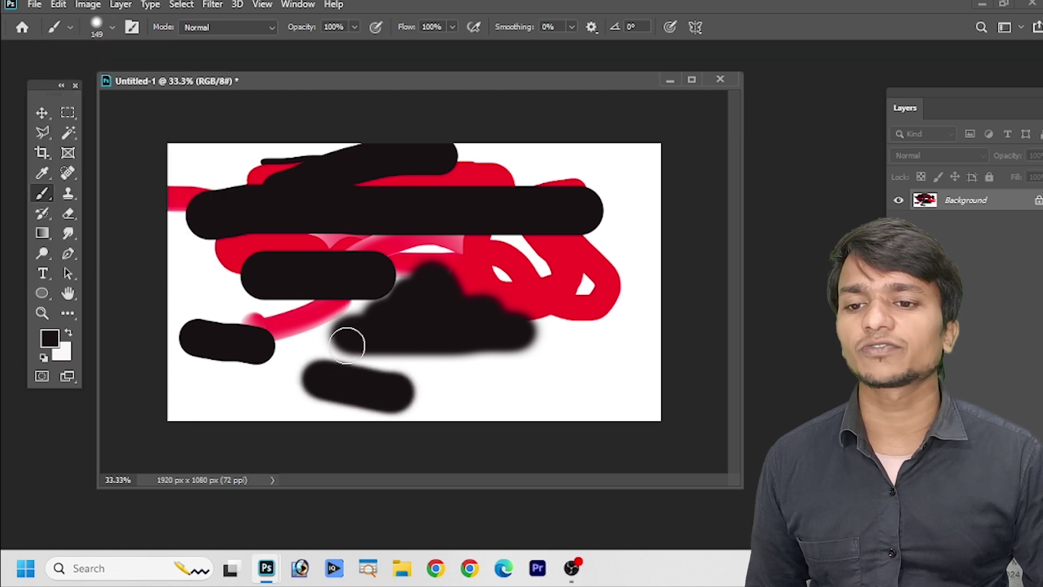
Choose the Soft Round Pressure Size brush and paint a soft black stroke at the lower right of the canvas.
click(111, 27)
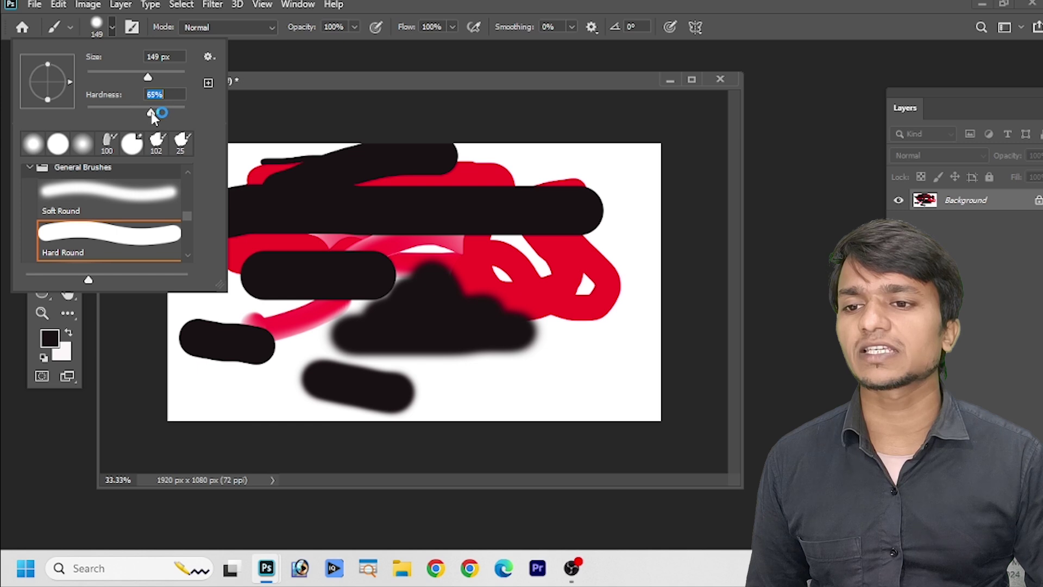
scroll(111, 233, down, 2)
scroll(113, 233, up, 2)
scroll(115, 230, down, 2)
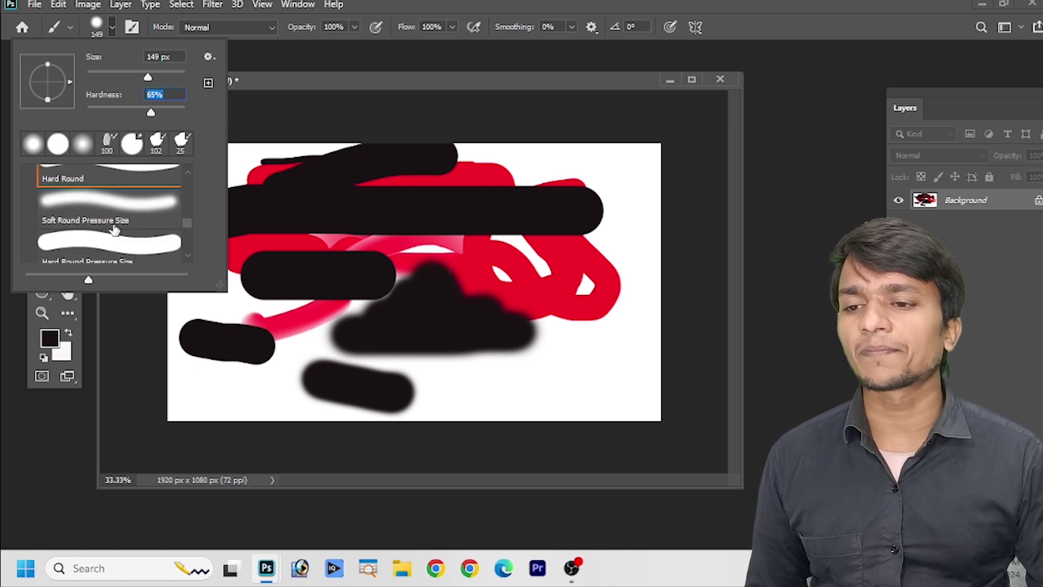
click(119, 196)
drag(622, 377, 496, 382)
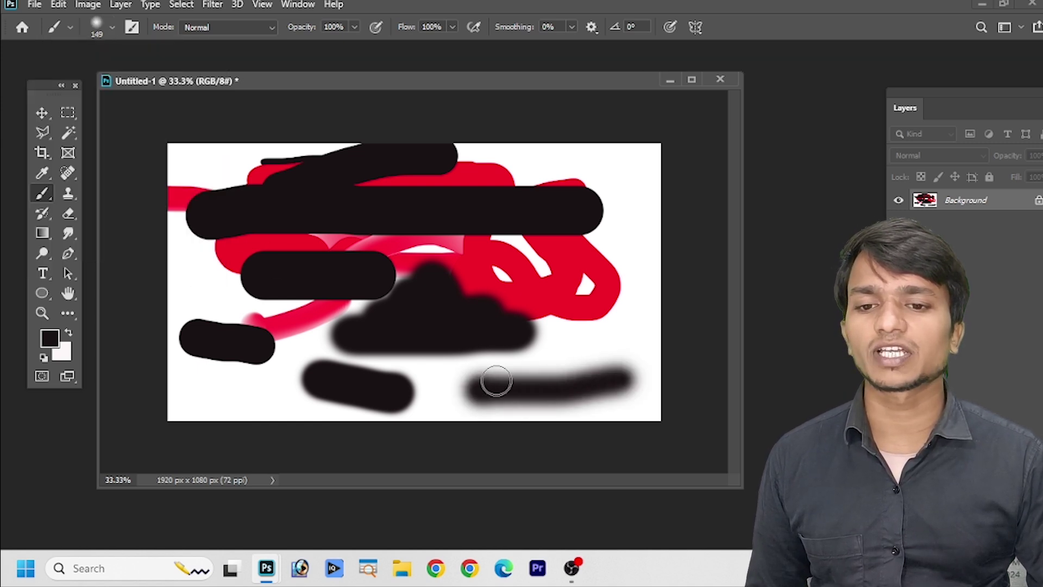
Raise the hardness of the Soft Round Pressure Size brush and paint a hard-edged looping black stroke across the lower right area.
click(114, 25)
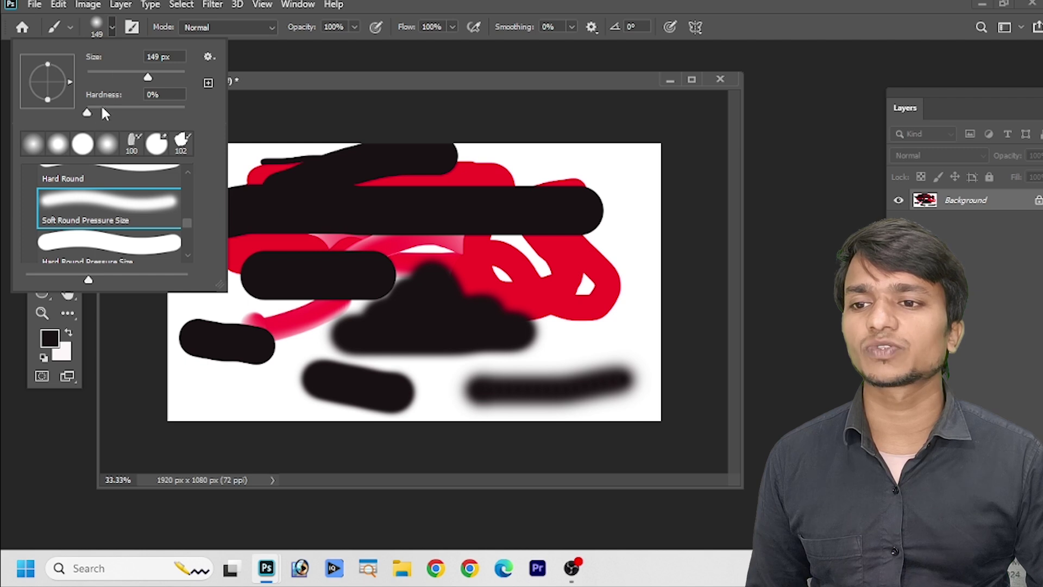
drag(87, 111, 164, 128)
mouse_move(647, 346)
mouse_down()
mouse_move(547, 296)
mouse_move(421, 352)
mouse_up()
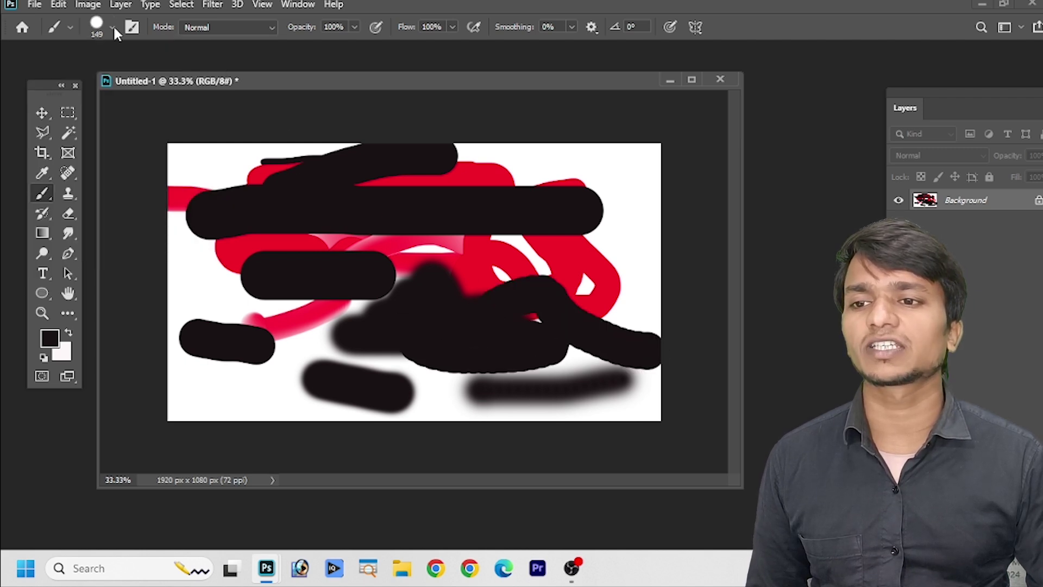
click(113, 27)
Lower the brush opacity to 24% and paint translucent grey strokes along the left side of the canvas.
click(354, 27)
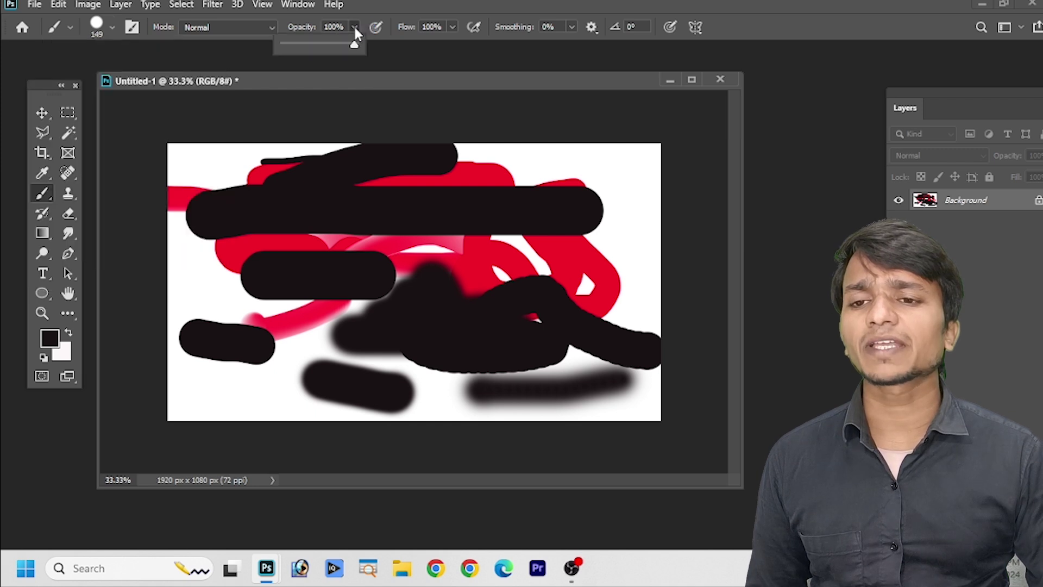
drag(190, 164, 263, 168)
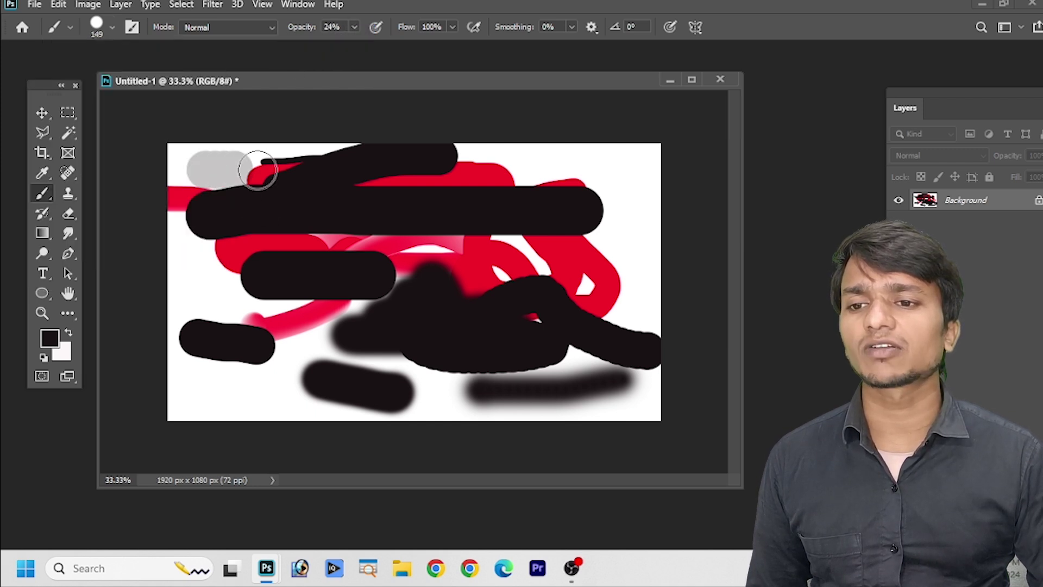
mouse_move(196, 269)
mouse_down()
mouse_move(245, 315)
mouse_move(241, 300)
mouse_up()
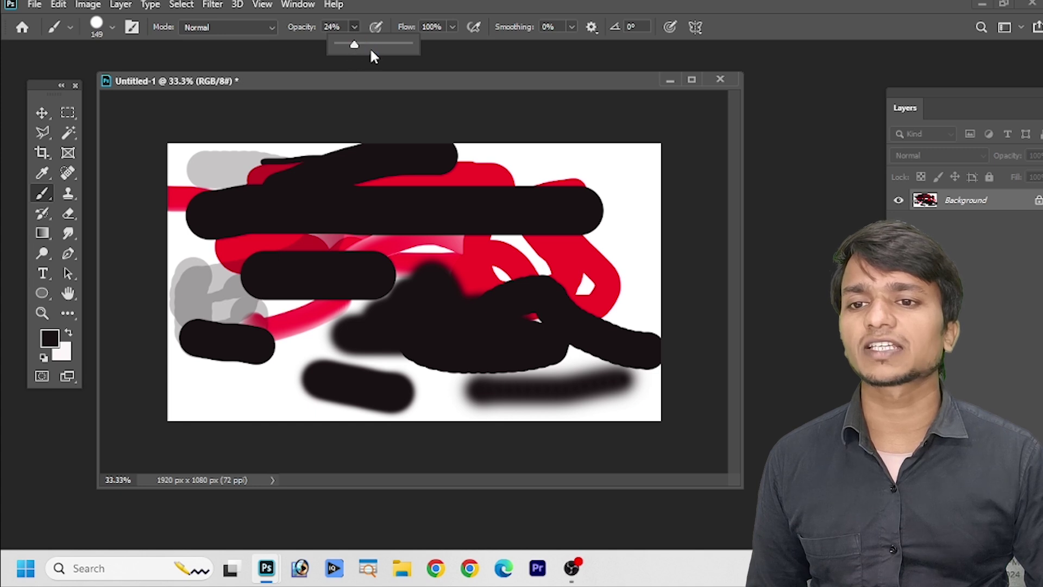
Paint along the top of the canvas at increasing brush opacity, ending with darker strokes at 89%.
drag(364, 43, 379, 46)
mouse_move(477, 162)
mouse_down()
mouse_move(563, 169)
mouse_move(486, 155)
mouse_up()
click(354, 26)
drag(356, 45, 374, 54)
mouse_move(561, 174)
mouse_down()
mouse_move(650, 199)
mouse_move(435, 175)
mouse_move(217, 212)
mouse_move(234, 124)
mouse_move(176, 130)
mouse_up()
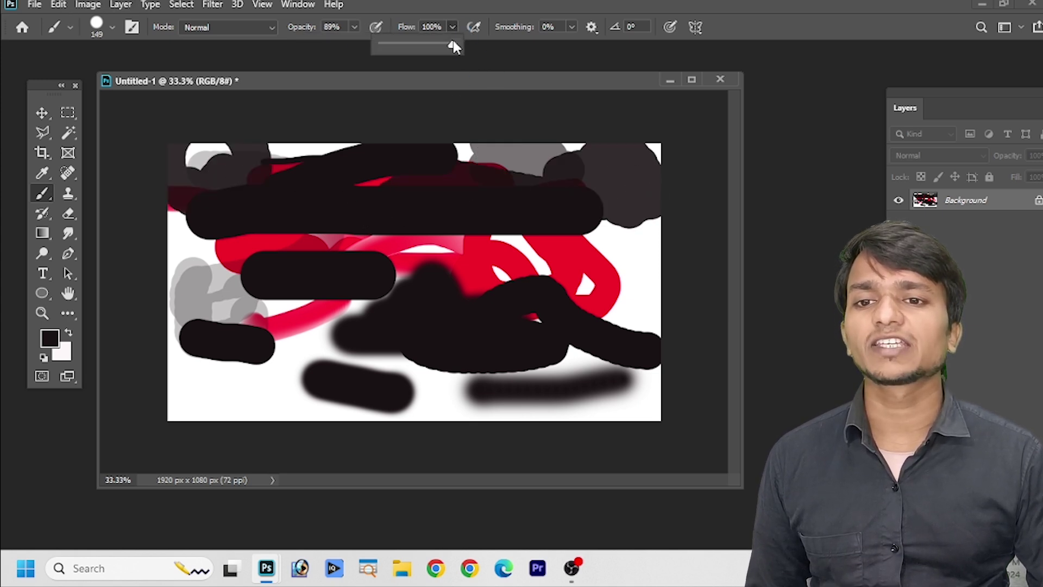
Paint a stroke through the canvas's middle at 71% flow and very faint strokes at the lower left at 1% flow.
drag(452, 43, 432, 50)
mouse_move(528, 180)
mouse_down()
mouse_move(394, 322)
mouse_move(332, 262)
mouse_up()
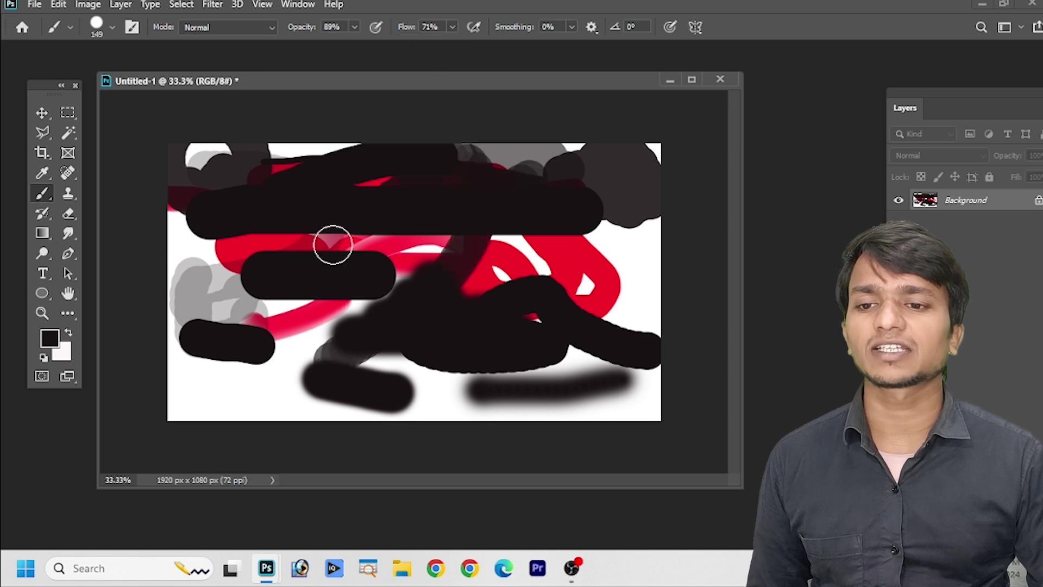
click(450, 27)
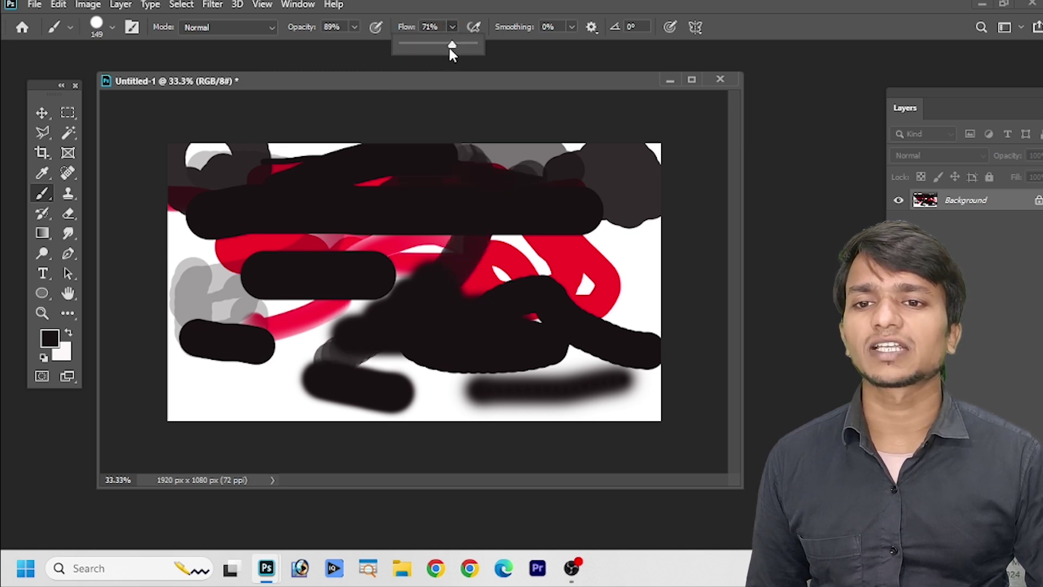
mouse_move(261, 386)
mouse_down()
mouse_move(228, 380)
mouse_move(236, 431)
mouse_move(188, 375)
mouse_move(288, 385)
mouse_move(176, 361)
mouse_move(205, 310)
mouse_up()
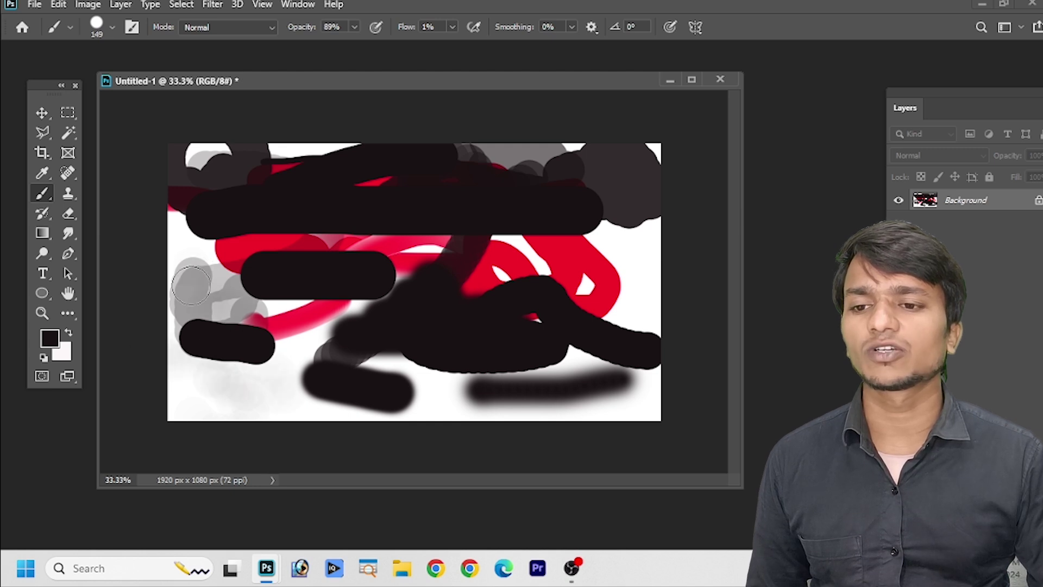
Set the brush flow to 49% and paint overlapping translucent strokes over the canvas's left, upper and lower areas.
click(452, 27)
drag(463, 48, 494, 47)
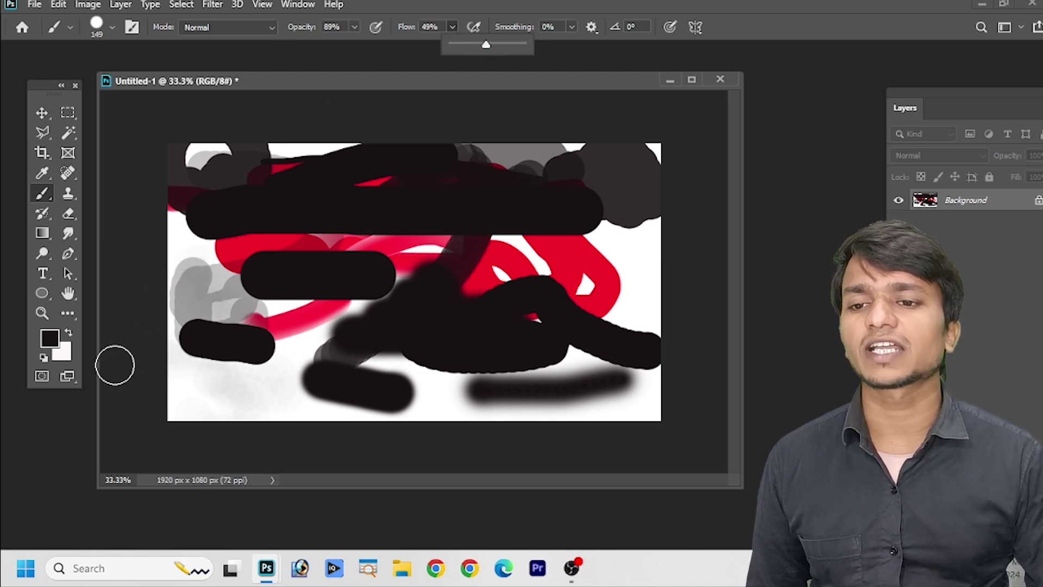
click(202, 389)
mouse_move(264, 382)
mouse_down()
mouse_move(177, 354)
mouse_move(232, 323)
mouse_move(183, 256)
mouse_move(271, 310)
mouse_move(369, 399)
mouse_move(436, 394)
mouse_move(372, 292)
mouse_move(385, 266)
mouse_move(502, 253)
mouse_move(623, 275)
mouse_move(627, 289)
mouse_move(610, 266)
mouse_move(544, 266)
mouse_move(411, 227)
mouse_move(241, 202)
mouse_move(215, 160)
mouse_move(291, 188)
mouse_move(462, 327)
mouse_move(539, 389)
mouse_up()
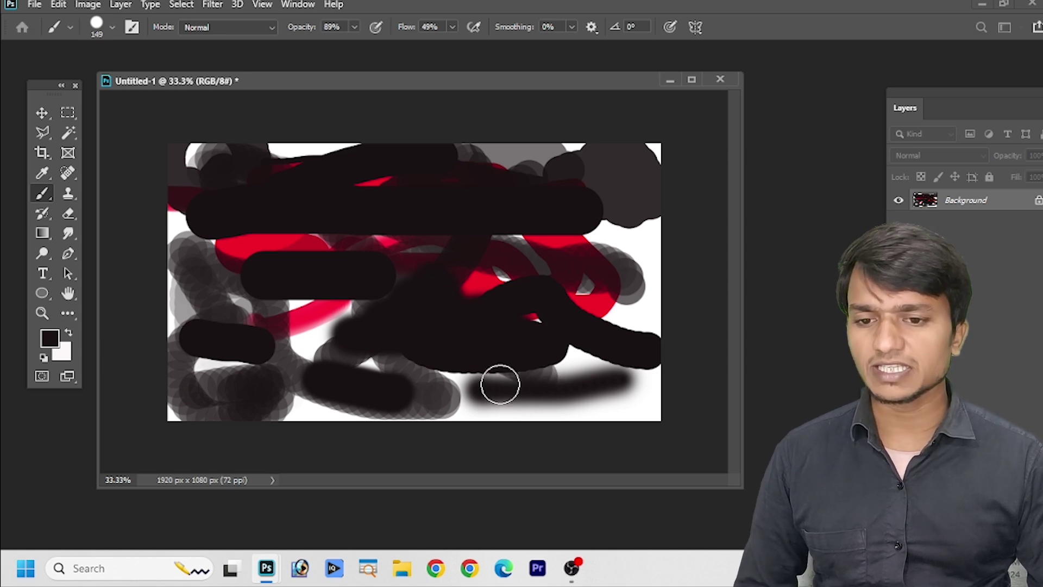
Create a new 1920 x 1080 px document and paint a hooked stroke along its top at 49% flow.
key(ctrl+n)
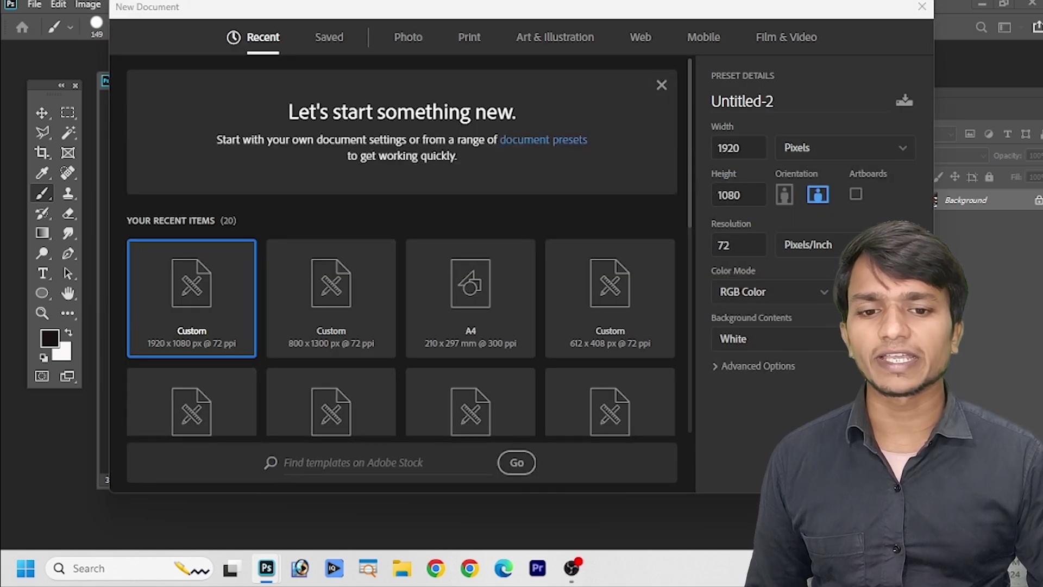
key(Return)
mouse_move(121, 166)
mouse_down()
mouse_move(541, 167)
mouse_move(552, 214)
mouse_move(517, 226)
mouse_move(408, 227)
mouse_up()
Paint a stroke below the hooked one at 97% flow and more overlapping strokes around the canvas at 100% flow.
click(452, 26)
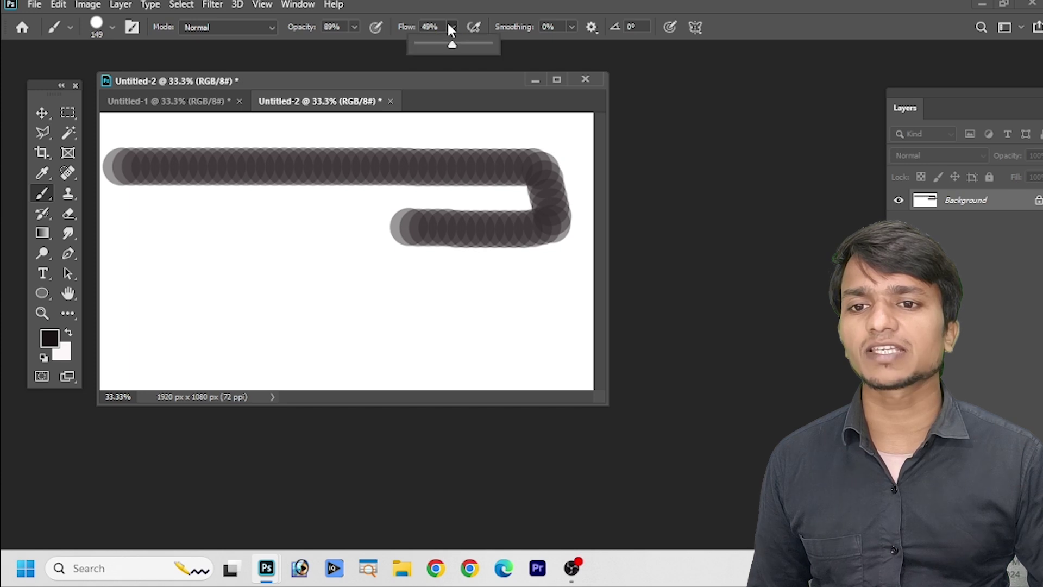
drag(130, 232, 380, 244)
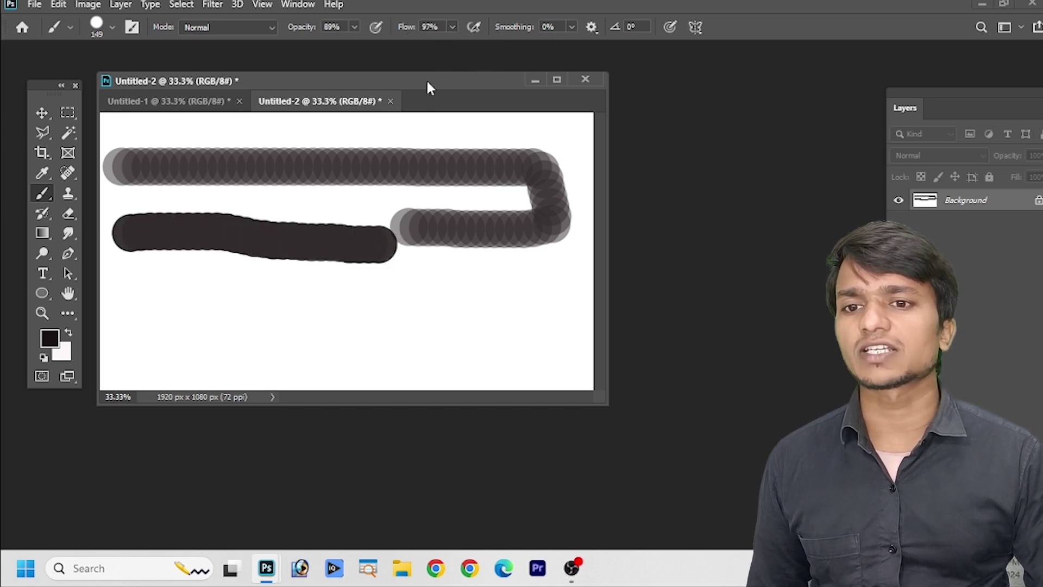
click(451, 27)
drag(454, 49, 477, 101)
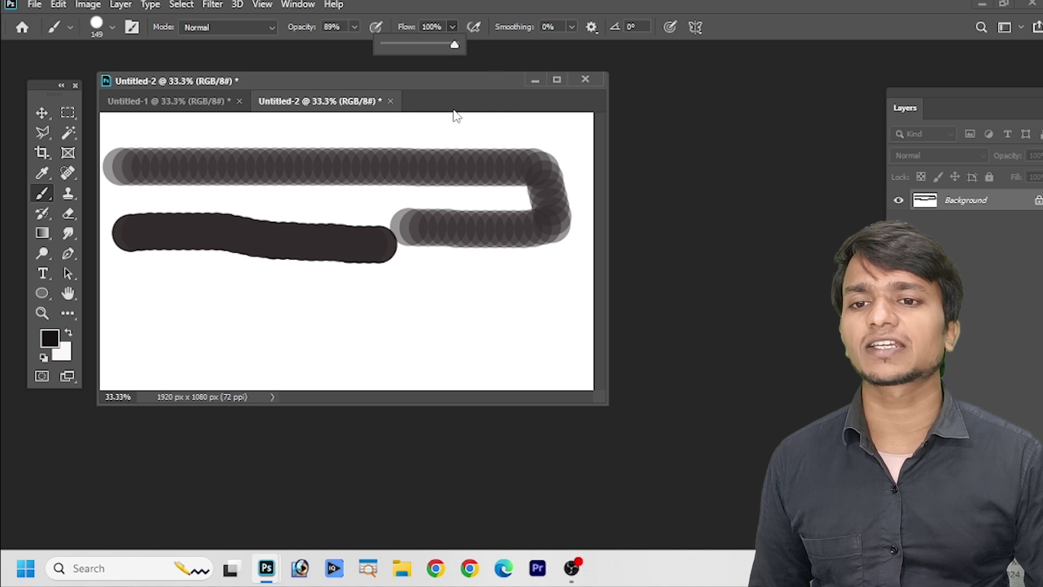
mouse_move(131, 298)
mouse_down()
mouse_move(430, 313)
mouse_move(203, 312)
mouse_move(340, 275)
mouse_move(348, 242)
mouse_up()
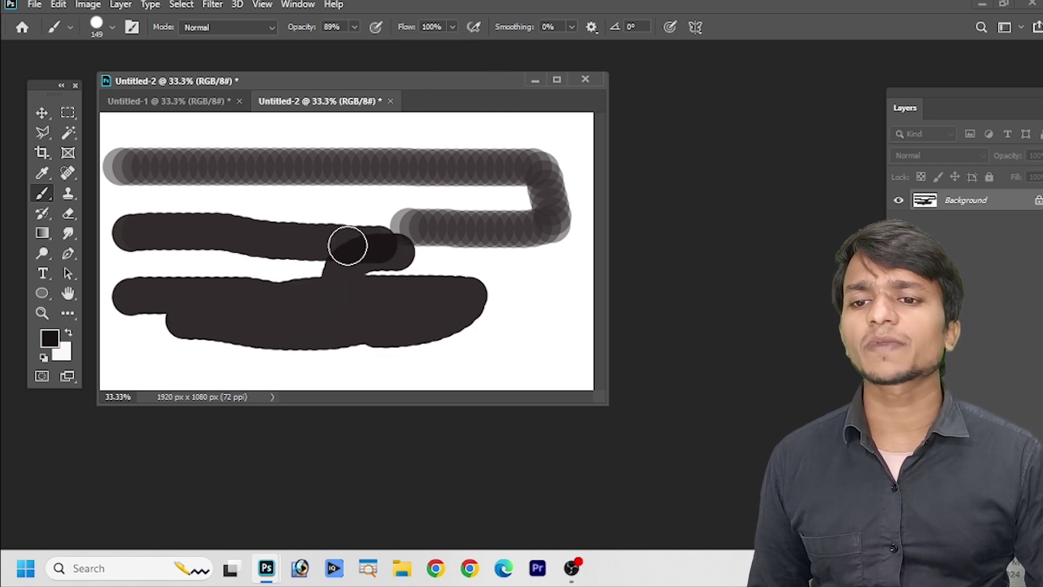
mouse_move(237, 162)
mouse_down()
mouse_move(293, 163)
mouse_move(328, 239)
mouse_up()
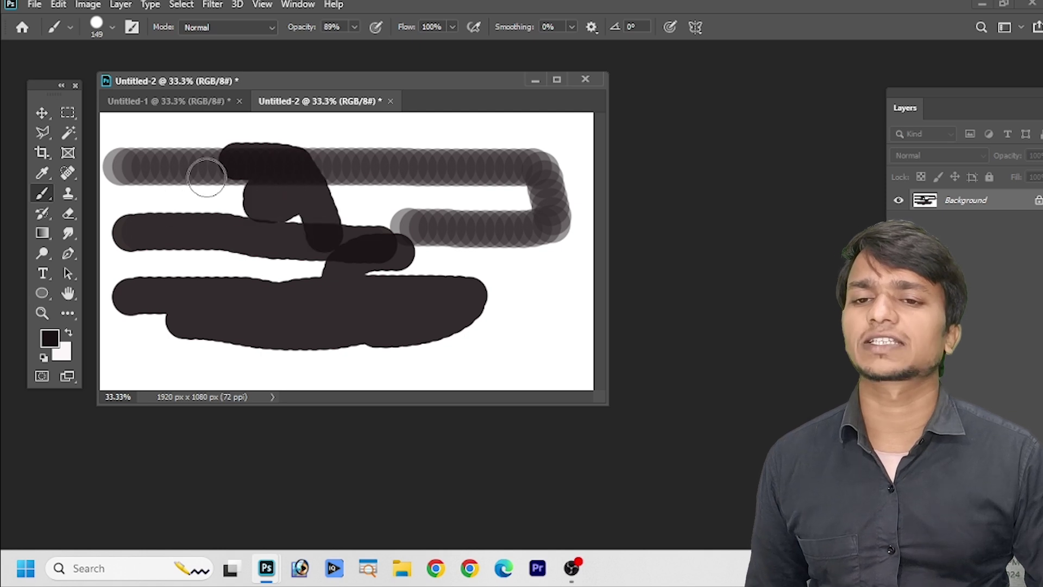
Rotate the brush tip to -41° and paint a thick winding stroke across the upper right of the canvas.
click(112, 26)
click(77, 23)
click(108, 23)
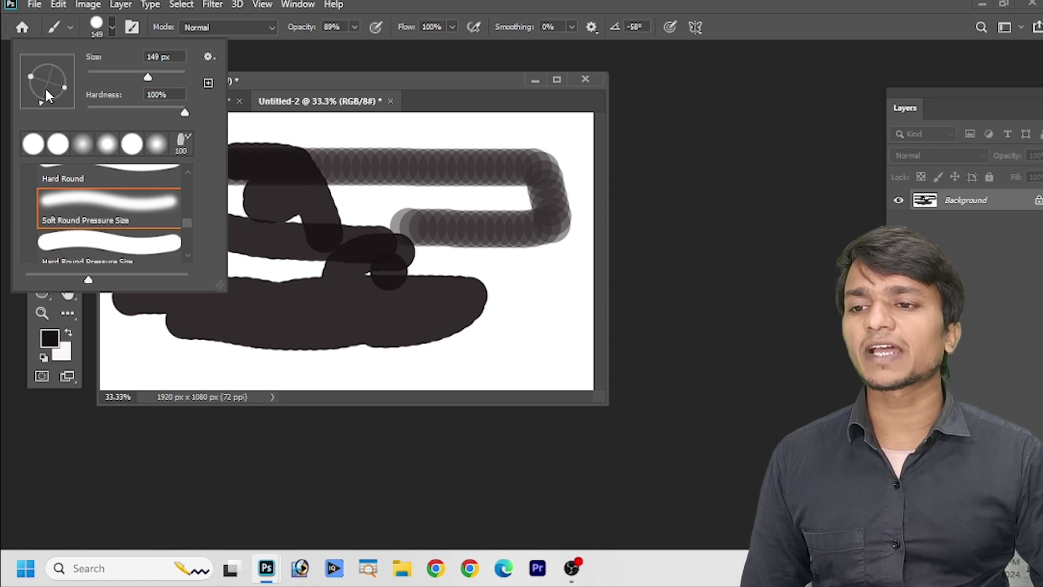
mouse_move(381, 146)
mouse_down()
mouse_move(404, 144)
mouse_move(429, 174)
mouse_move(452, 152)
mouse_move(431, 178)
mouse_move(486, 250)
mouse_up()
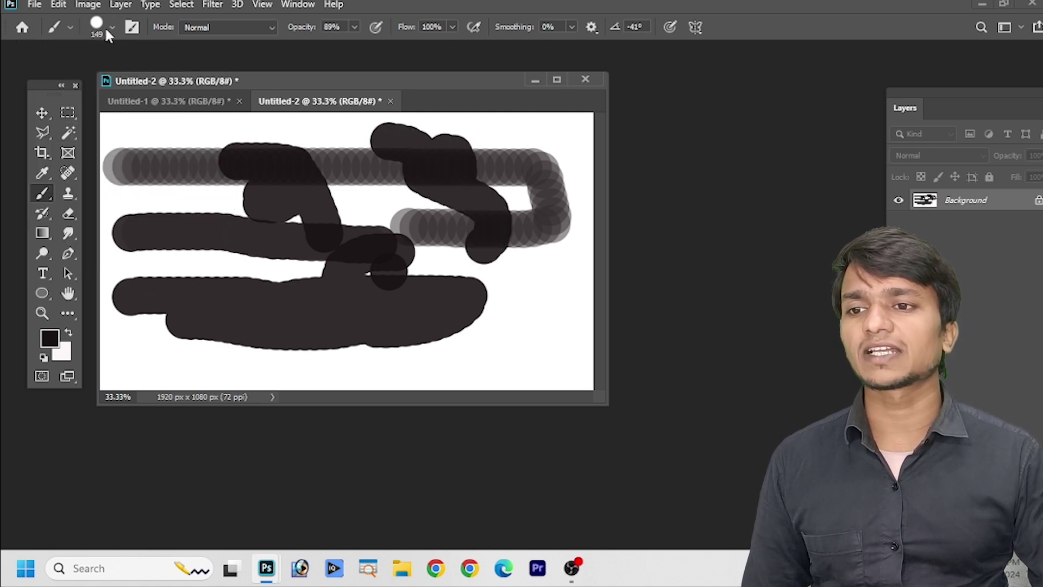
Choose the Hard Round Pressure Size brush and raise its opacity to 100%.
click(106, 28)
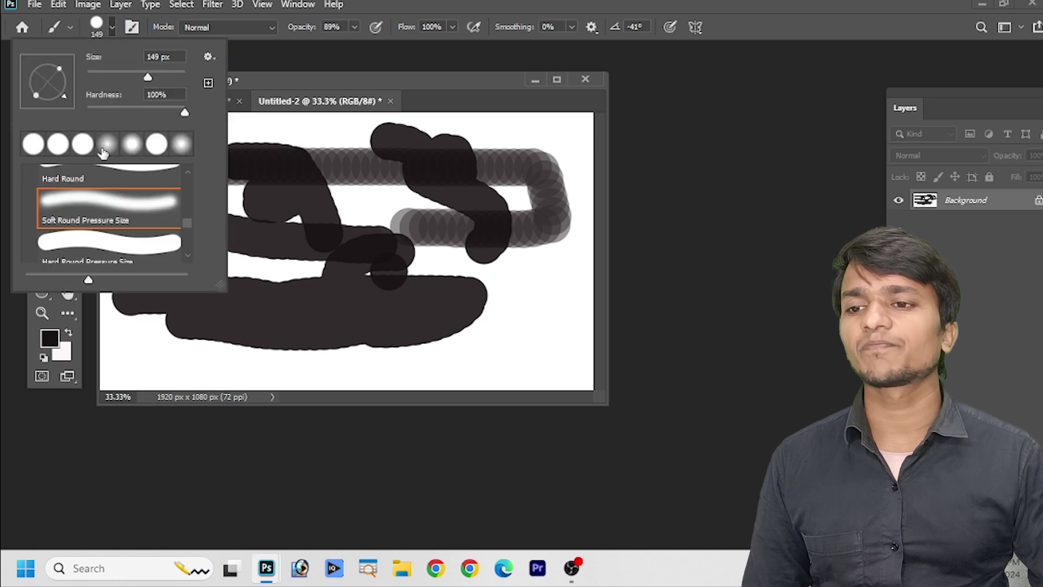
click(101, 239)
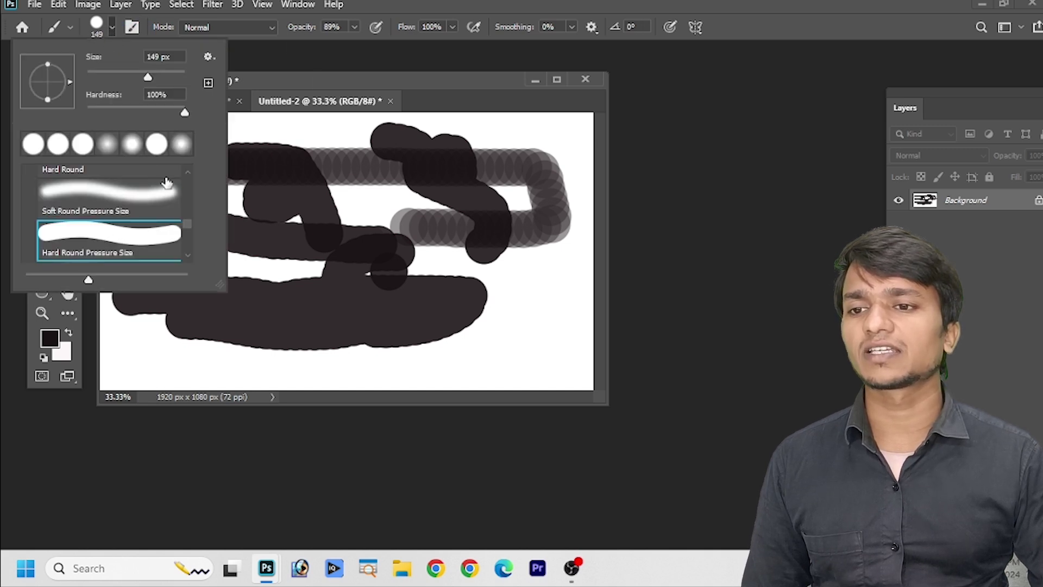
drag(353, 28, 381, 50)
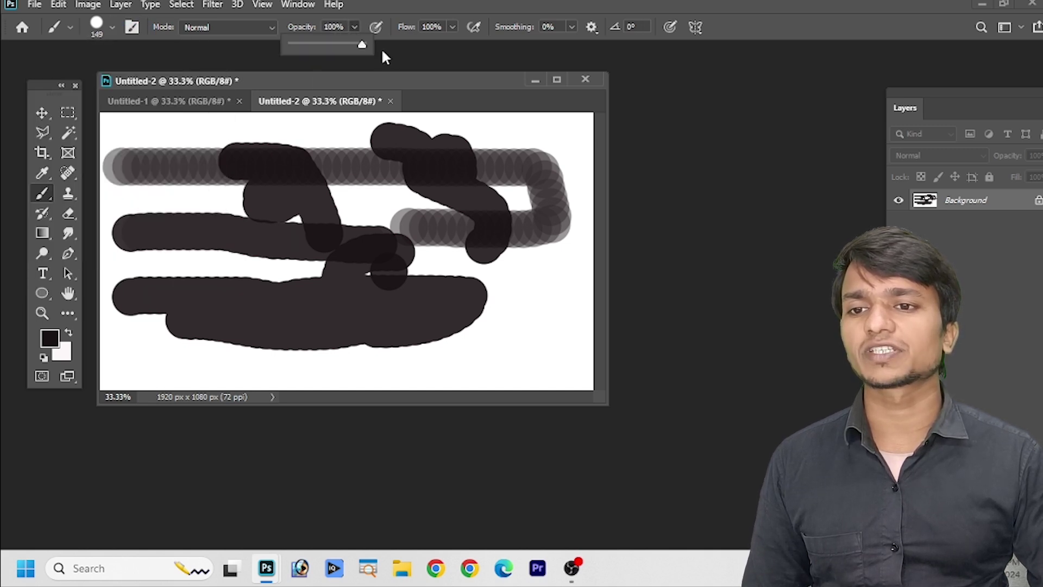
Reduce the brush size to 66 px and paint a thin looping black stroke down to the canvas's lower area.
click(112, 27)
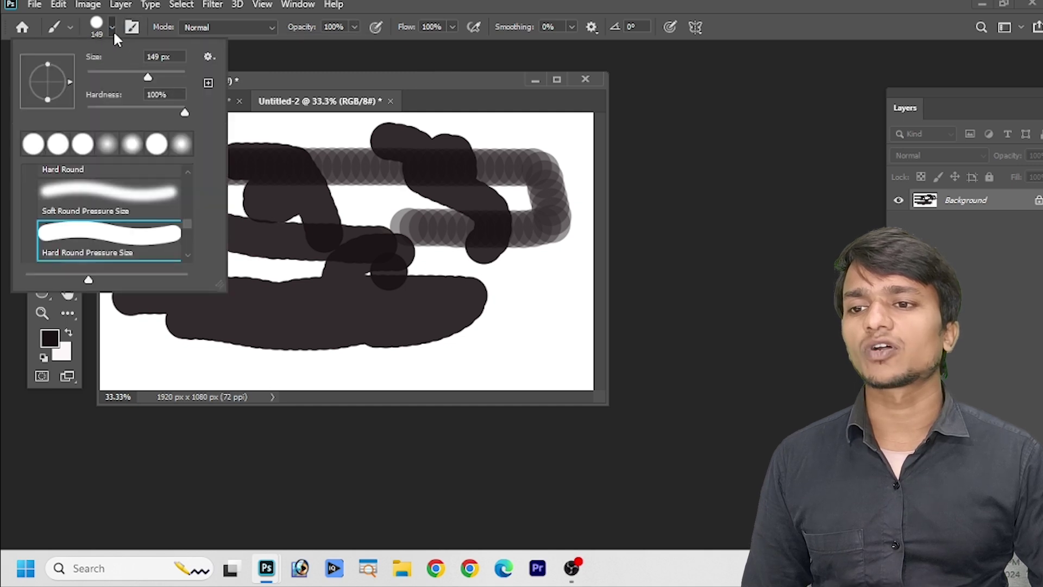
drag(152, 77, 118, 84)
mouse_move(354, 199)
mouse_down()
mouse_move(491, 252)
mouse_move(462, 207)
mouse_move(462, 295)
mouse_move(358, 359)
mouse_move(263, 326)
mouse_up()
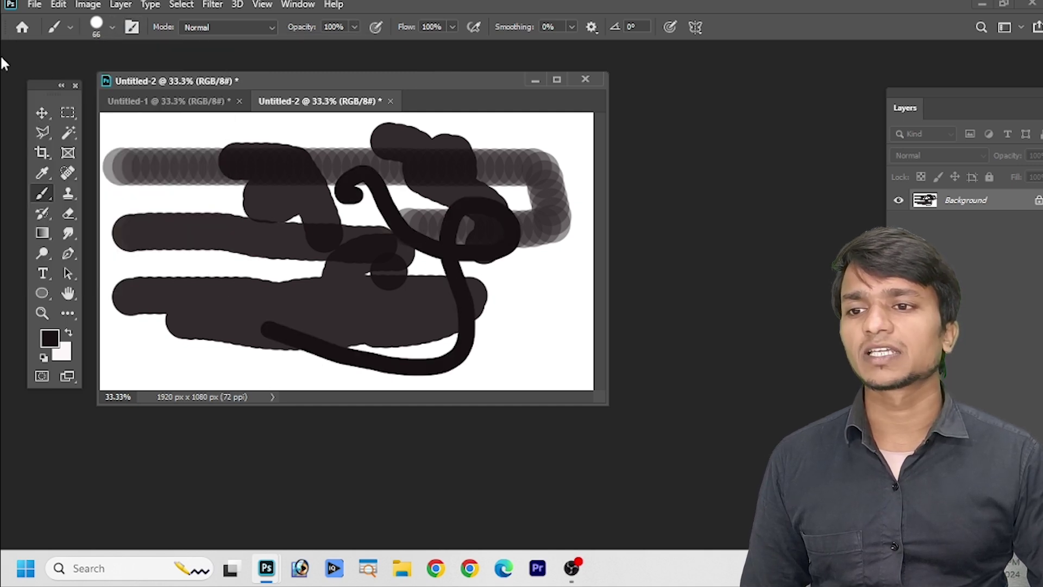
Rotate the brush tip to 107° and paint a long zigzag black stroke across the canvas.
click(70, 28)
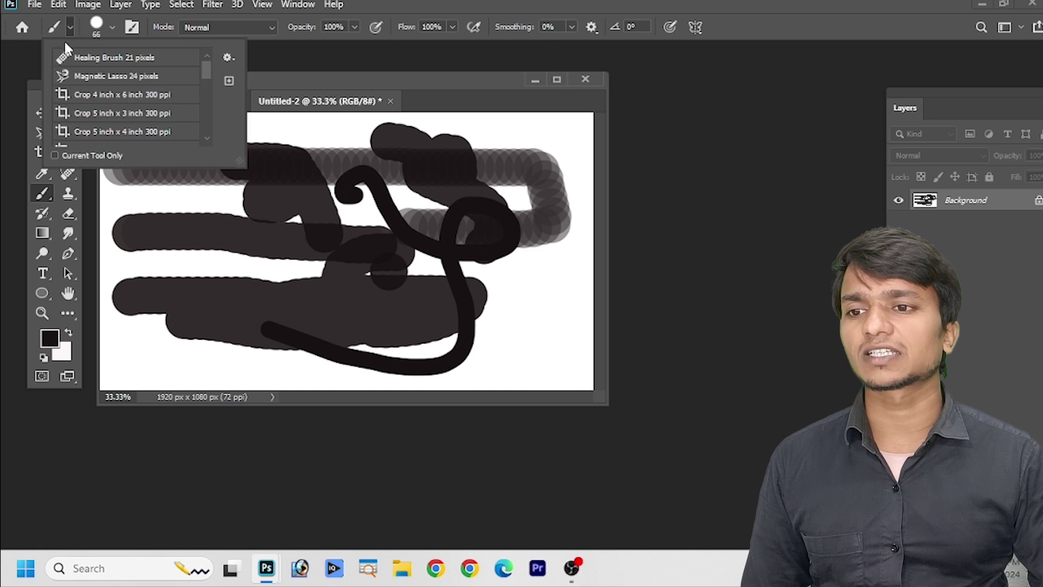
click(112, 27)
drag(70, 81, 57, 101)
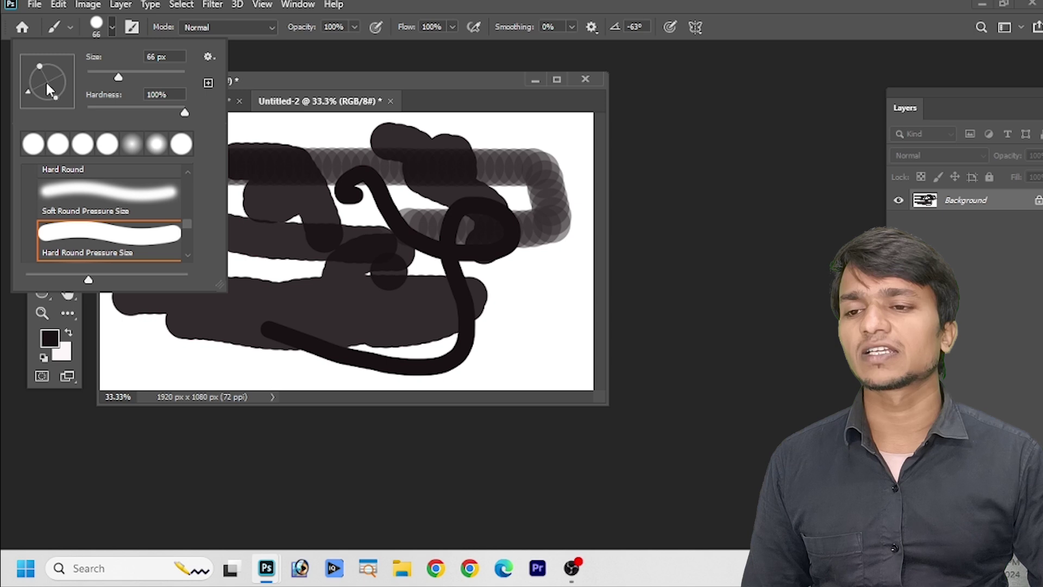
click(44, 72)
click(325, 171)
mouse_move(324, 171)
mouse_down()
mouse_move(335, 138)
mouse_move(344, 187)
mouse_move(446, 310)
mouse_move(548, 384)
mouse_move(558, 347)
mouse_move(406, 186)
mouse_move(43, 106)
mouse_up()
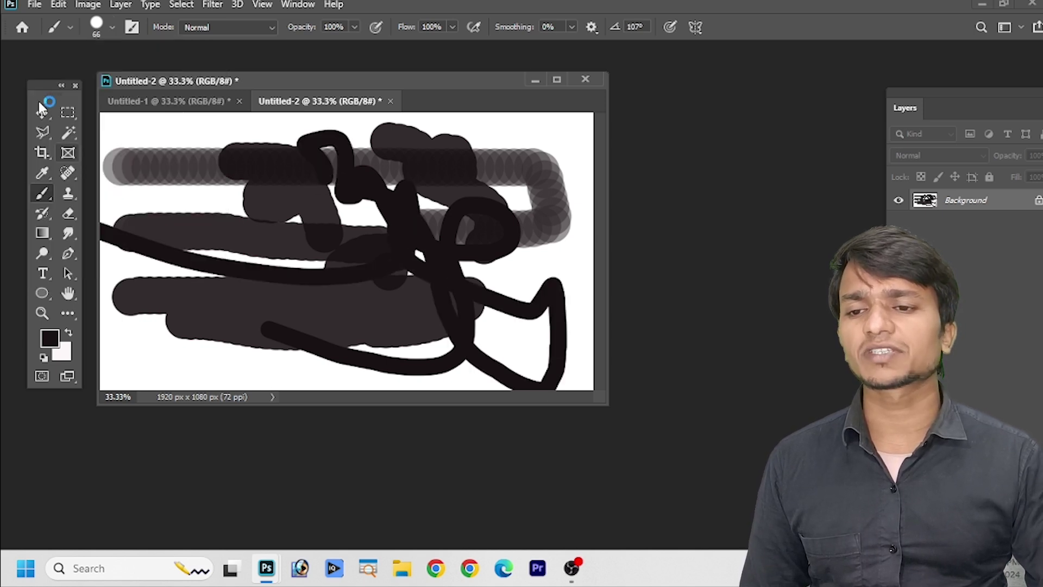
click(104, 28)
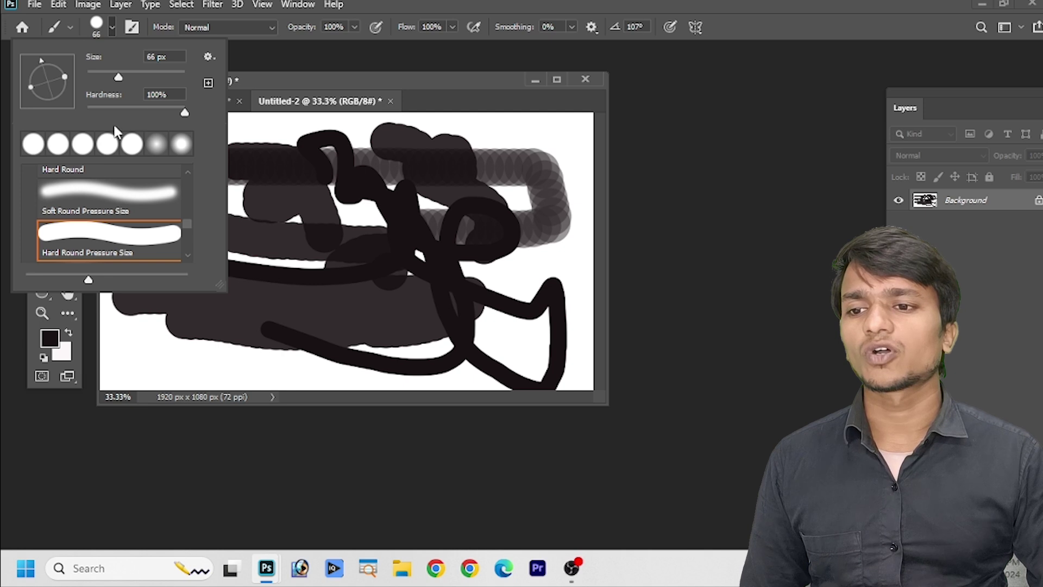
click(445, 64)
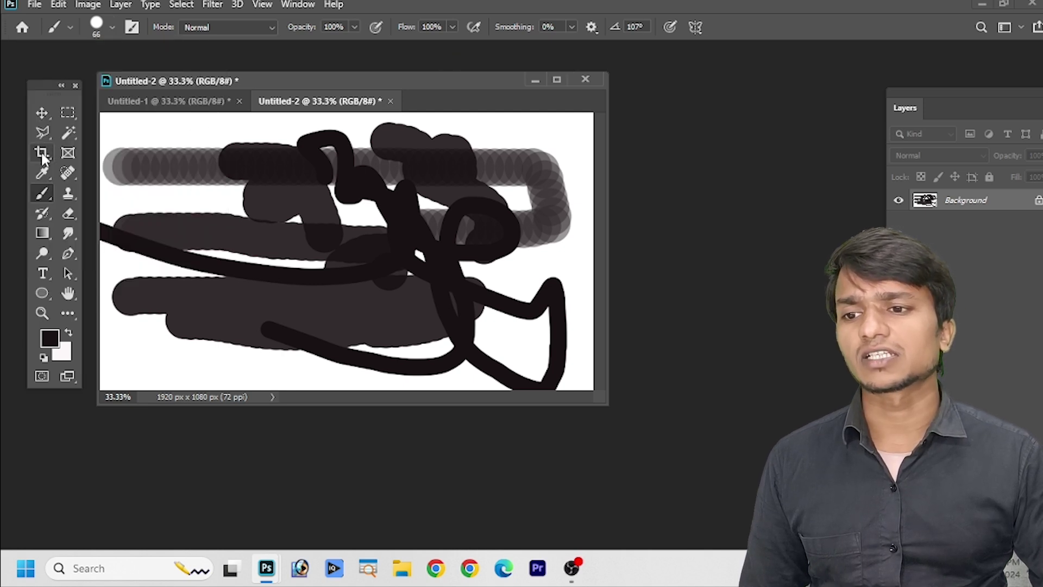
right_click(43, 193)
click(90, 194)
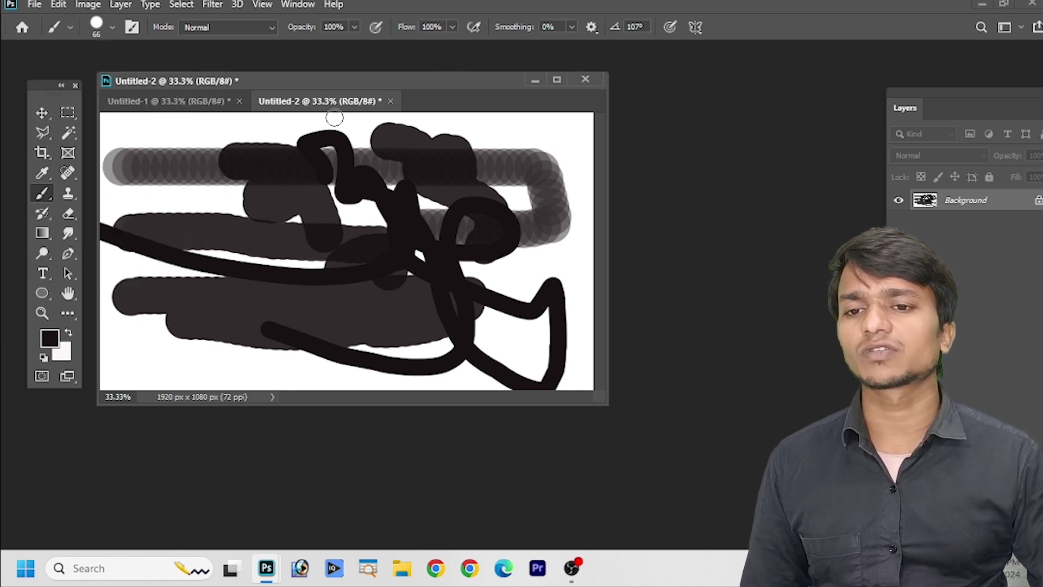
Open the image aaa copy.jpg and detach it into its own floating window.
double_click(789, 232)
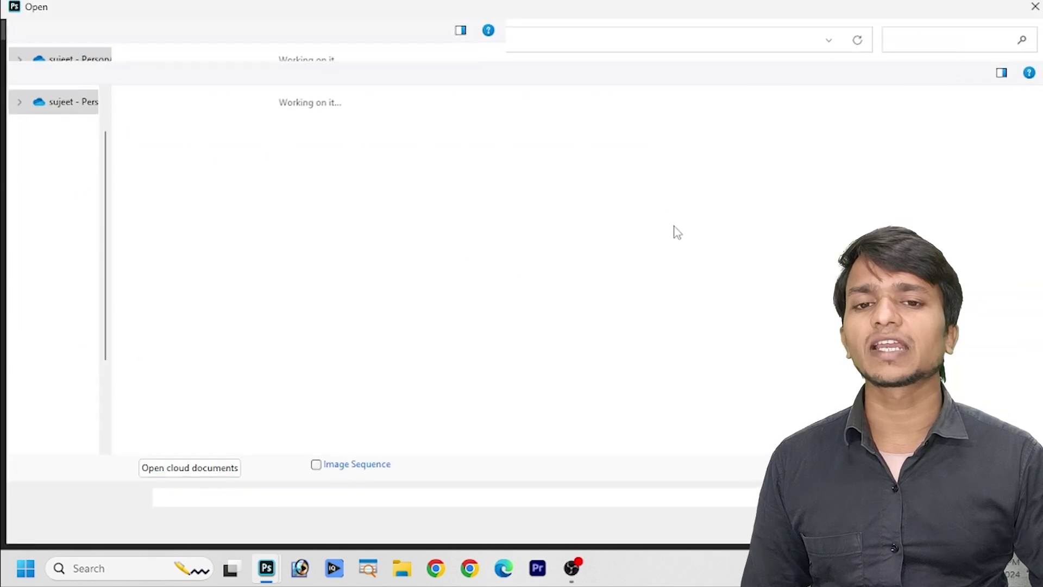
double_click(343, 233)
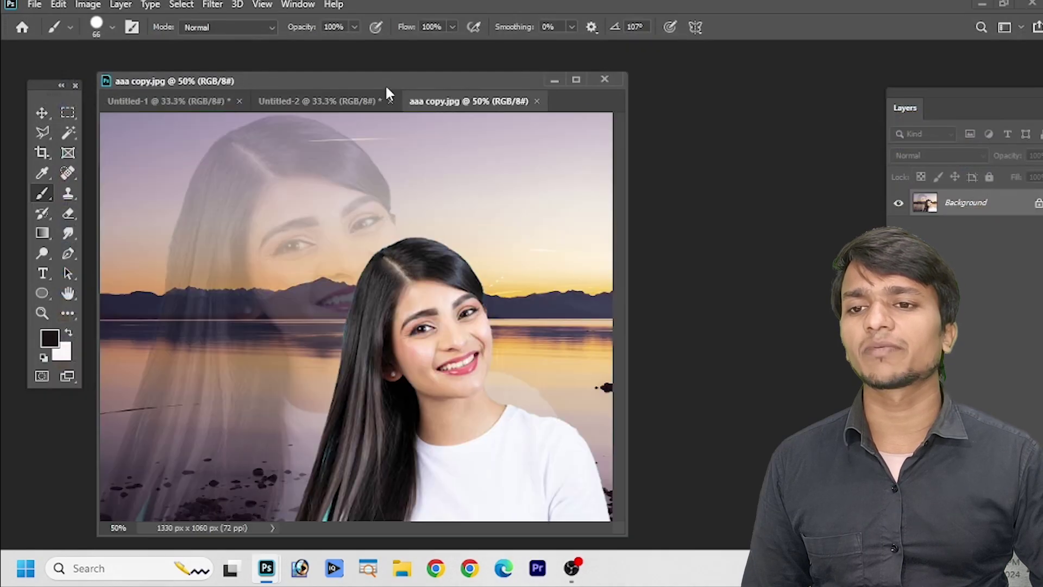
drag(429, 100, 305, 66)
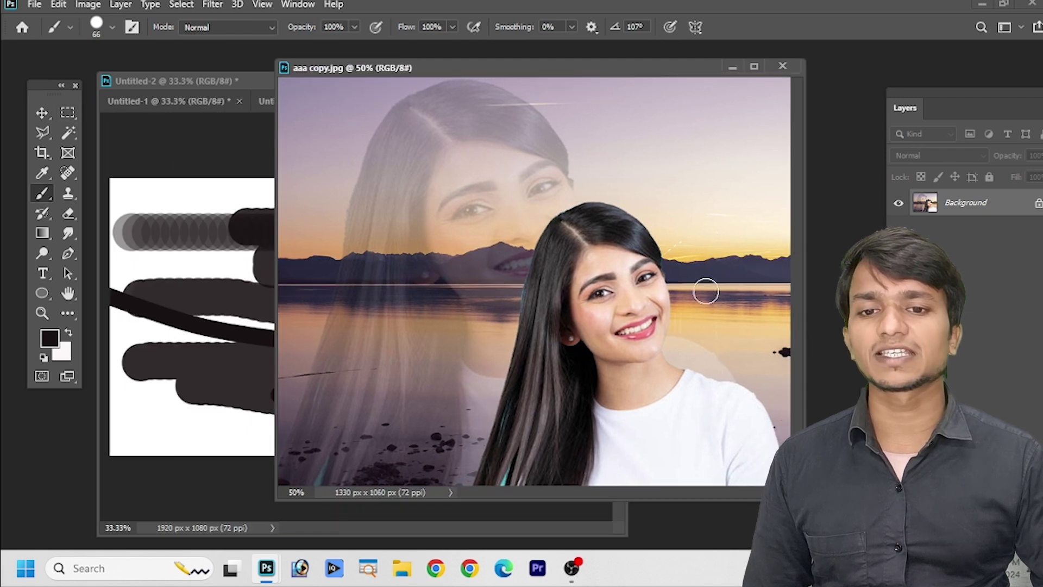
Select the smiling woman's head with a rectangular marquee and define it as a brush preset named Sampled Brush 2.
click(68, 113)
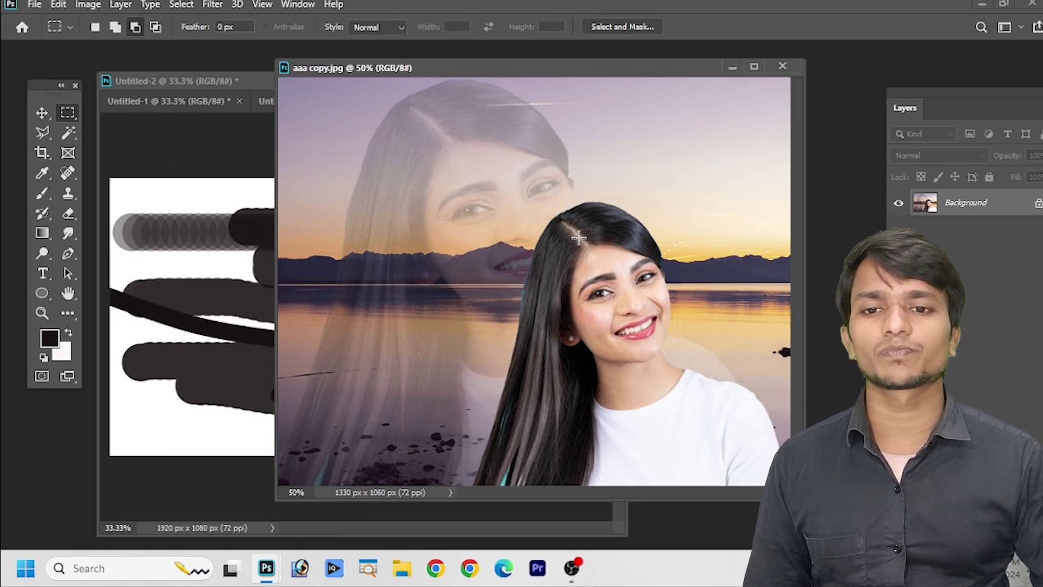
drag(506, 195, 682, 380)
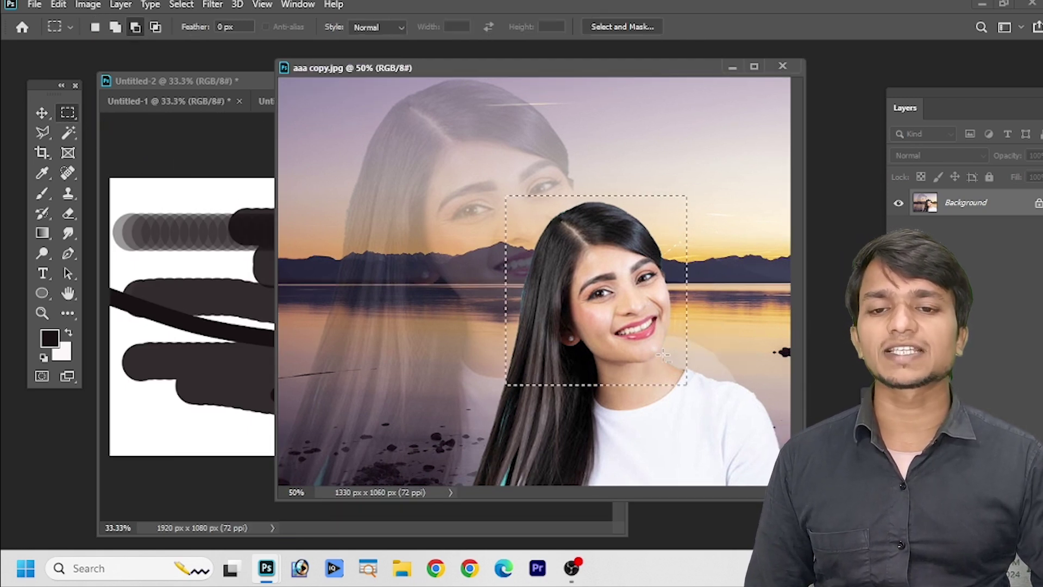
click(59, 4)
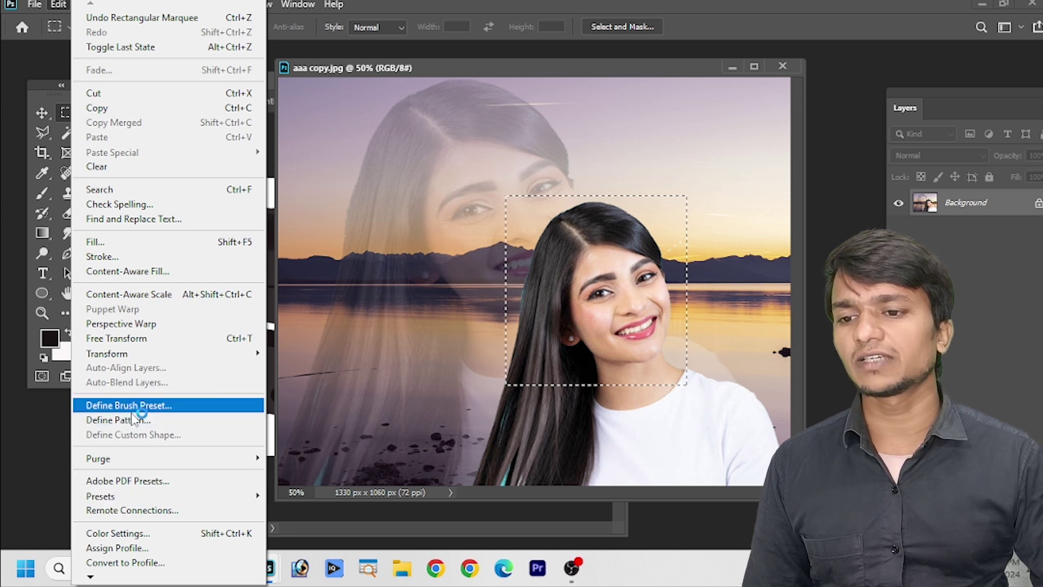
click(179, 408)
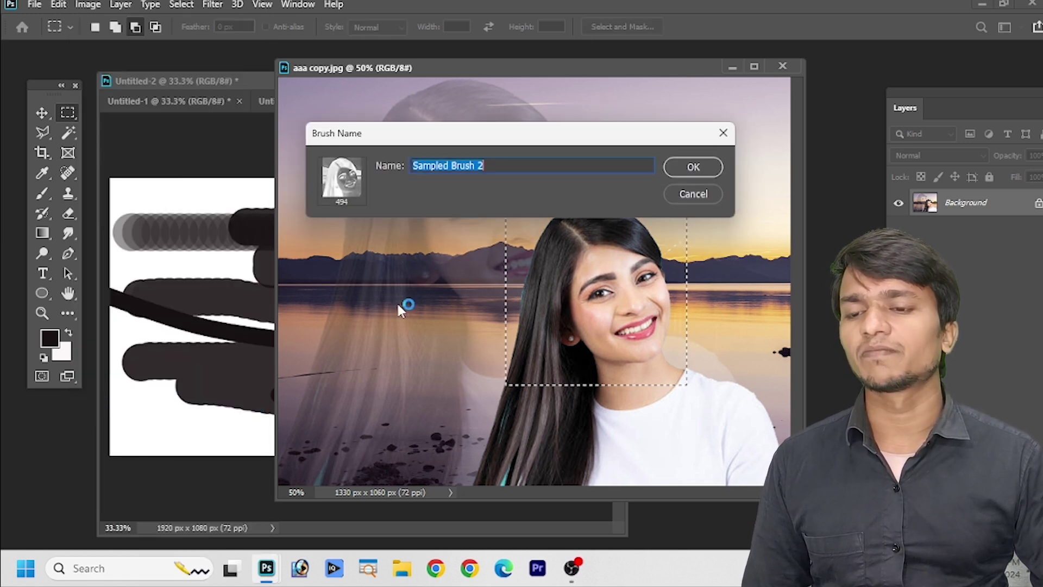
click(693, 167)
Stamp the sampled portrait brush inside the marquee, fill the selection with the black foreground color and deselect.
key(b)
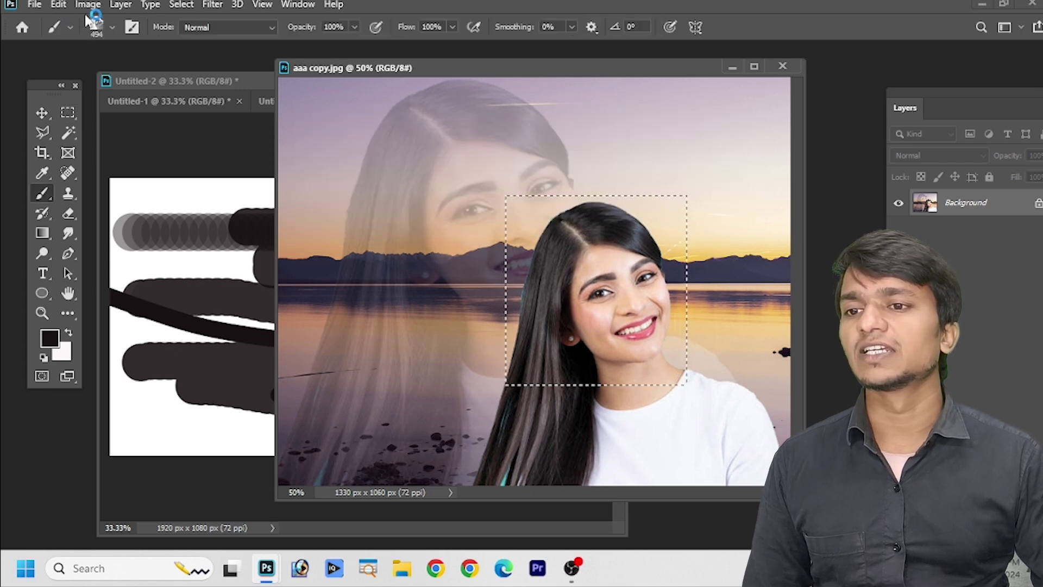
click(446, 209)
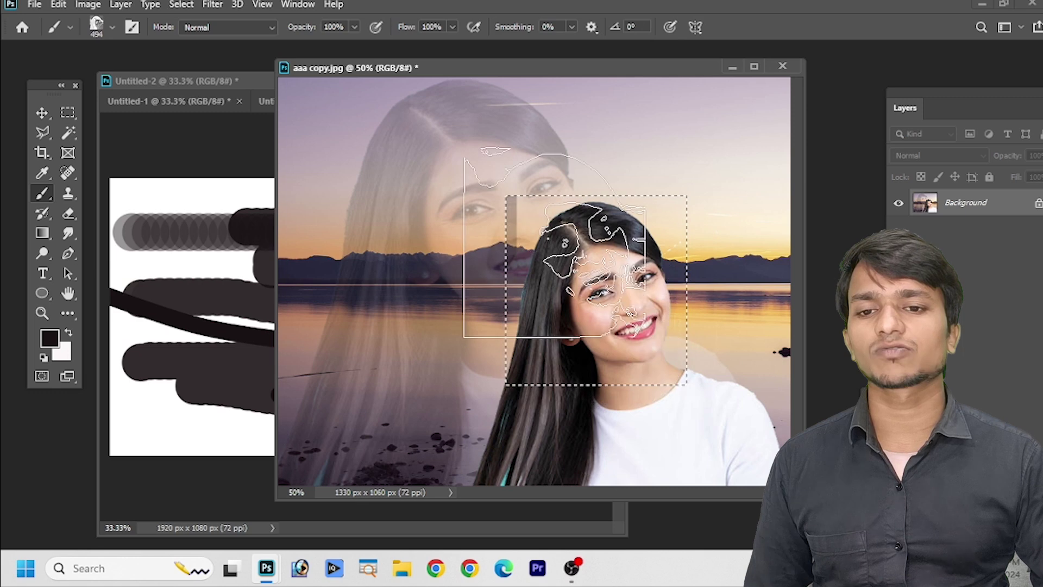
click(631, 306)
key(alt+BackSpace)
key(ctrl+d)
Create a new 1920 x 1080 px document and stamp the 494 px portrait brush across it in two rows.
key(ctrl+n)
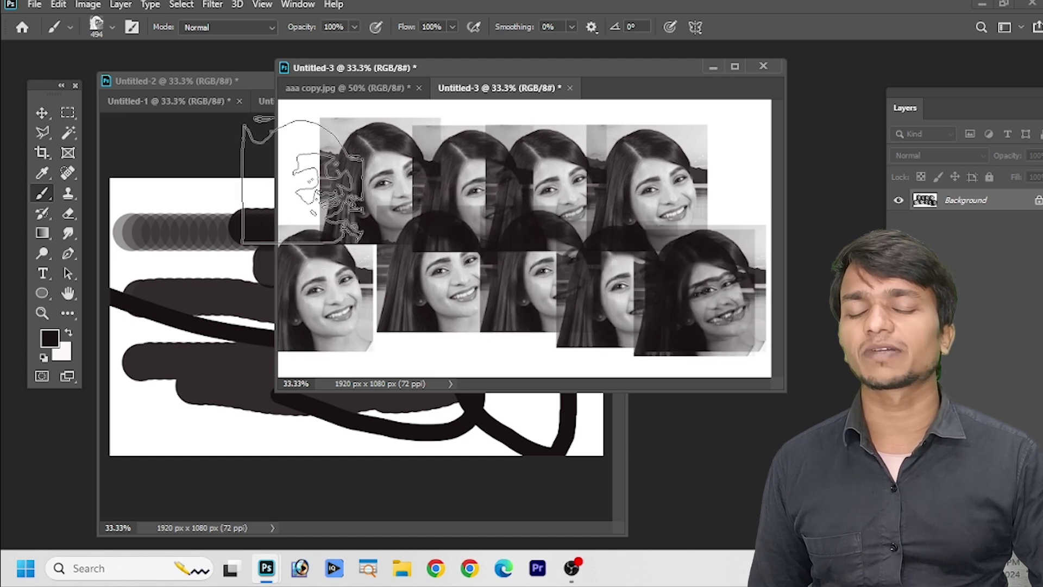
Close Untitled-3, aaa copy.jpg and Untitled-2 without saving, keeping Untitled-1 open.
click(766, 65)
click(516, 220)
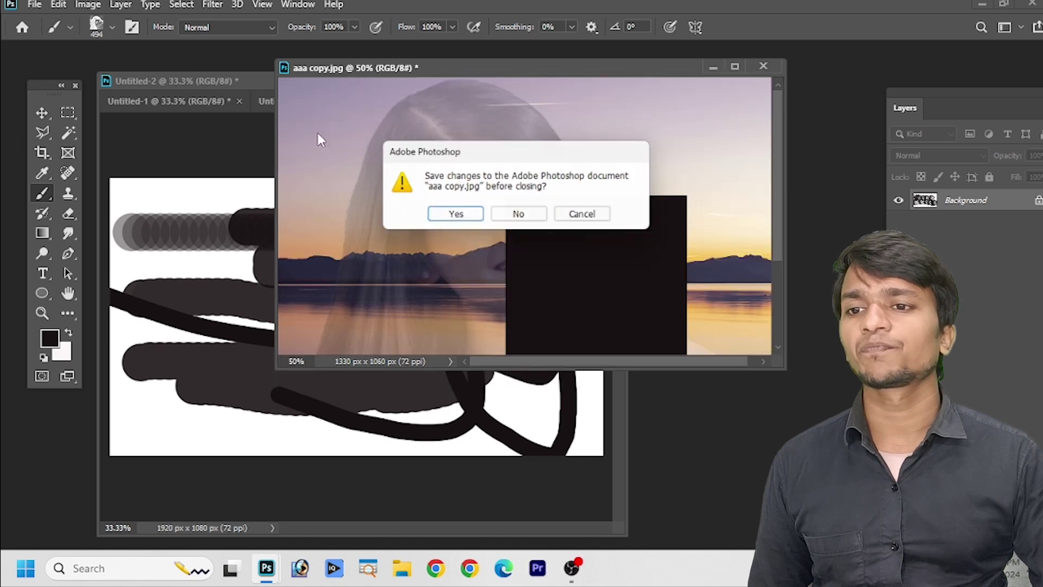
click(519, 217)
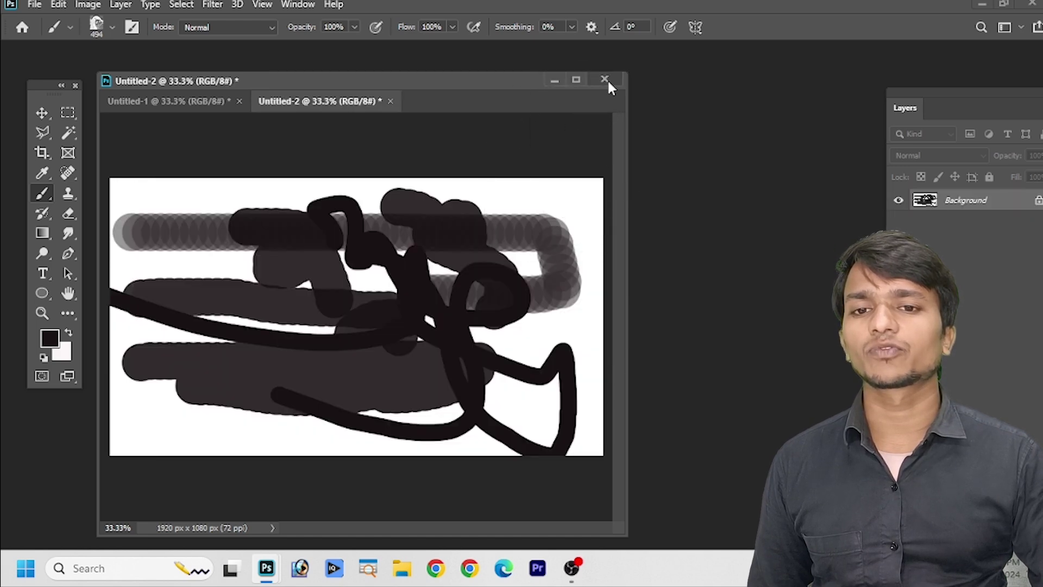
click(601, 79)
click(536, 220)
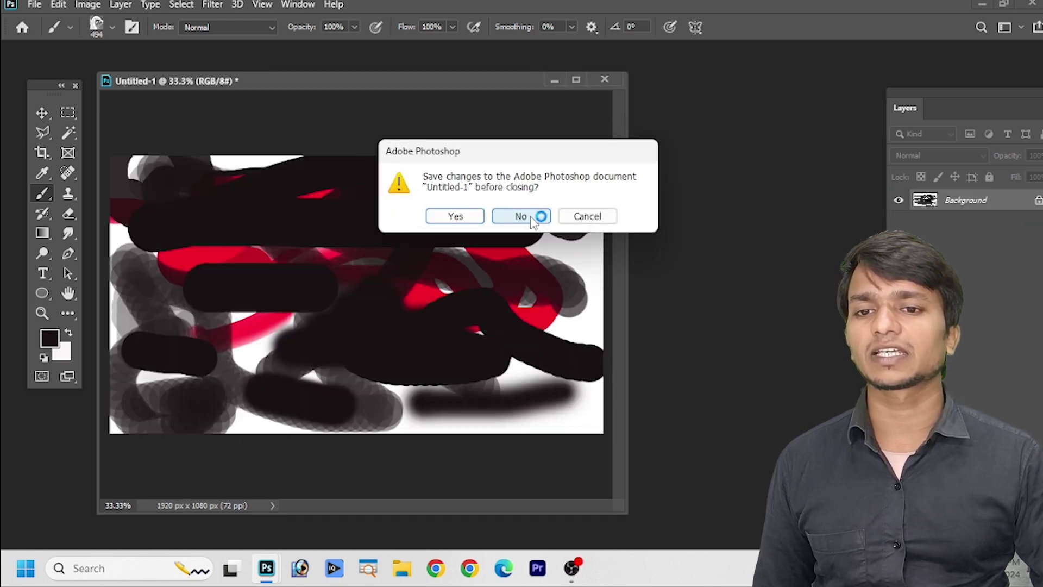
click(588, 216)
Create a new 1920 x 1080 px document and draw an elliptical marquee selection in the left half of the canvas.
key(ctrl+n)
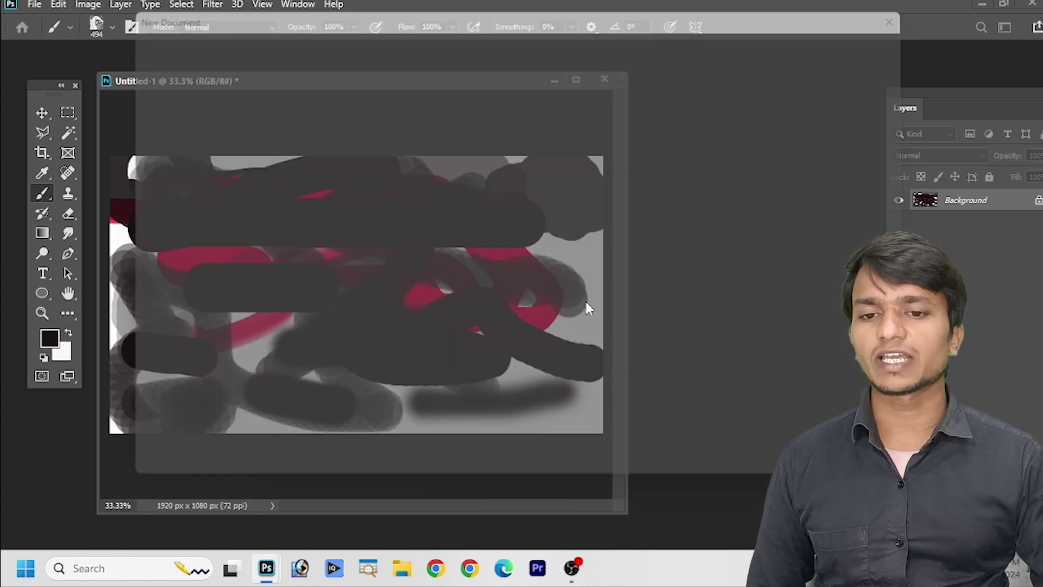
key(Return)
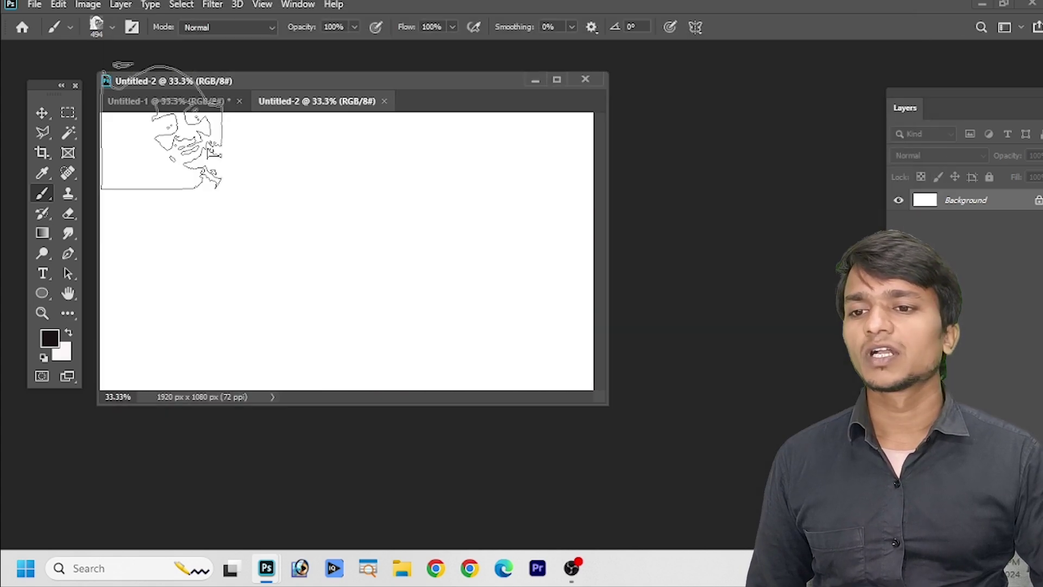
click(66, 113)
right_click(66, 114)
click(99, 123)
drag(206, 177, 374, 334)
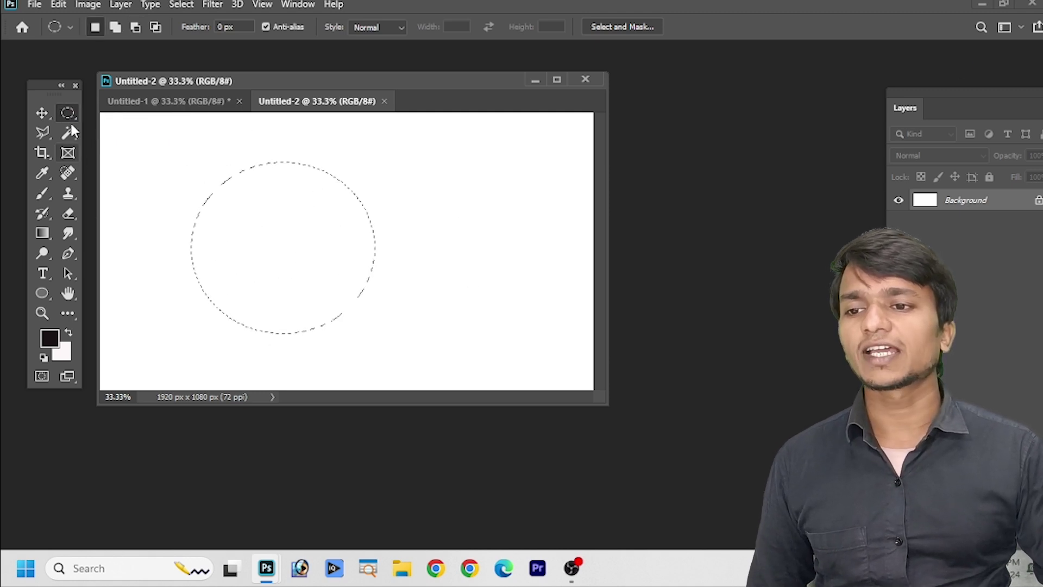
Paint a black stroke along the right inner edge of the elliptical selection with the Hard Round Pressure Size brush at 136 px.
click(45, 196)
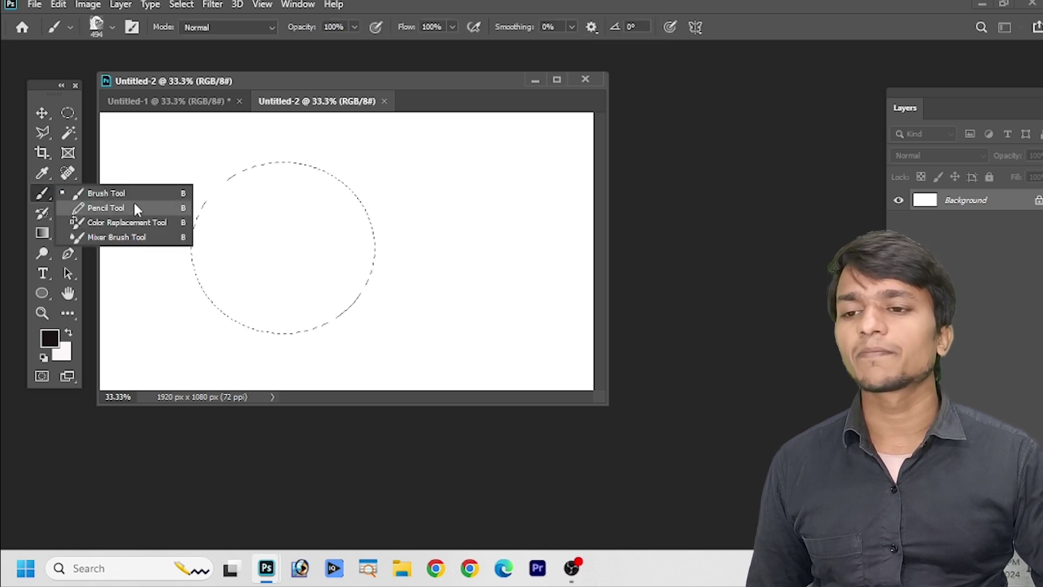
key(Escape)
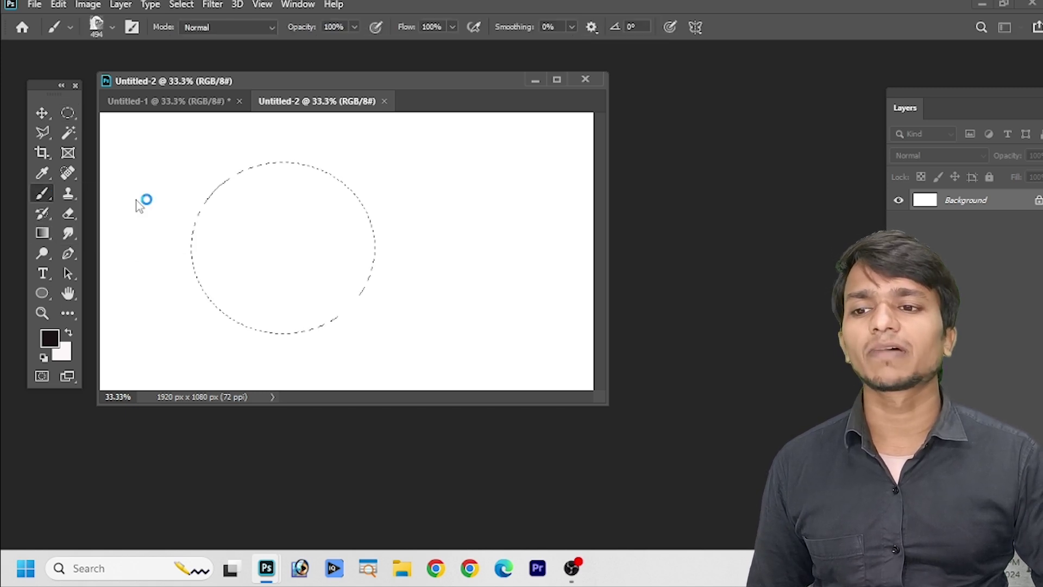
click(71, 27)
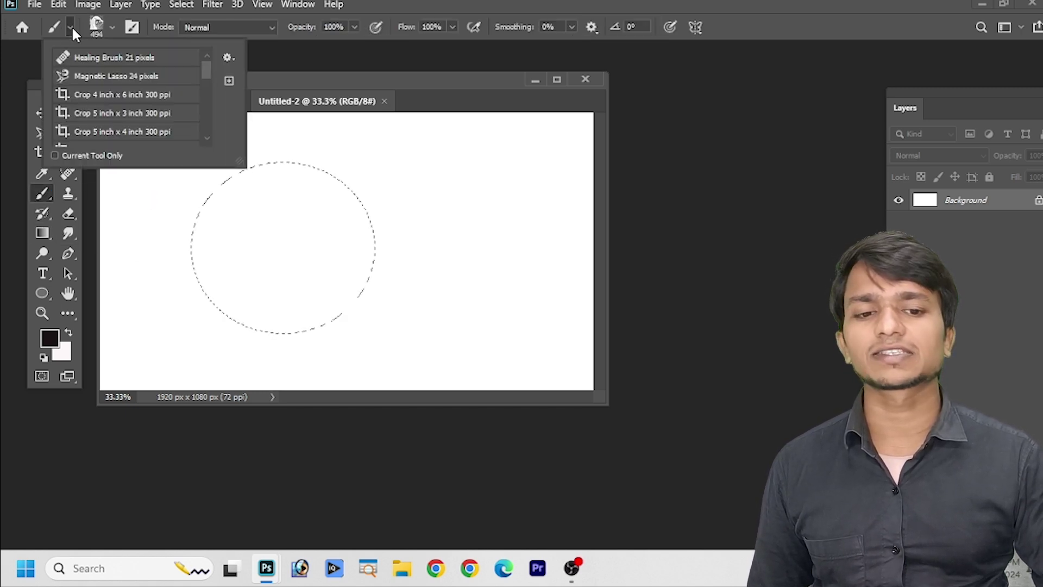
click(112, 27)
click(84, 144)
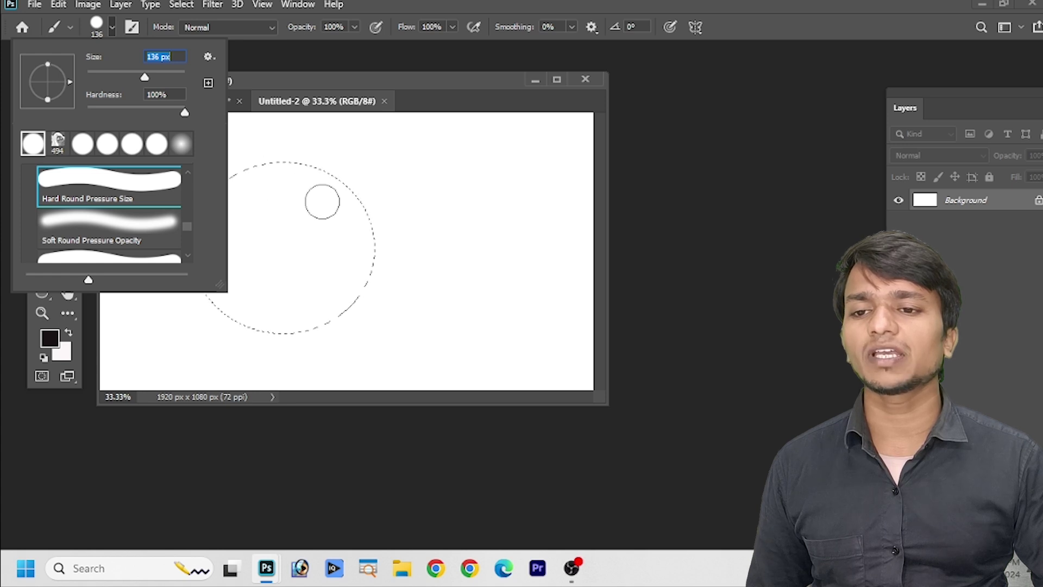
drag(280, 186, 302, 173)
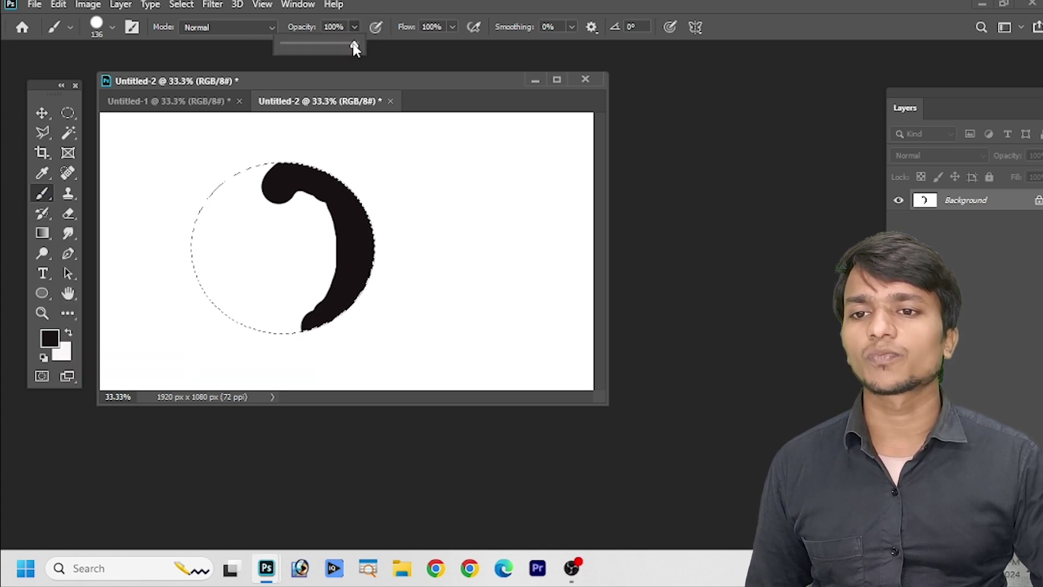
Lower the brush opacity to 43%, paint overlapping strokes across the left side and middle of the ellipse, and deselect.
drag(332, 61, 308, 65)
mouse_move(236, 178)
mouse_down()
mouse_move(214, 216)
mouse_move(249, 166)
mouse_move(327, 164)
mouse_move(257, 170)
mouse_move(209, 202)
mouse_move(196, 253)
mouse_up()
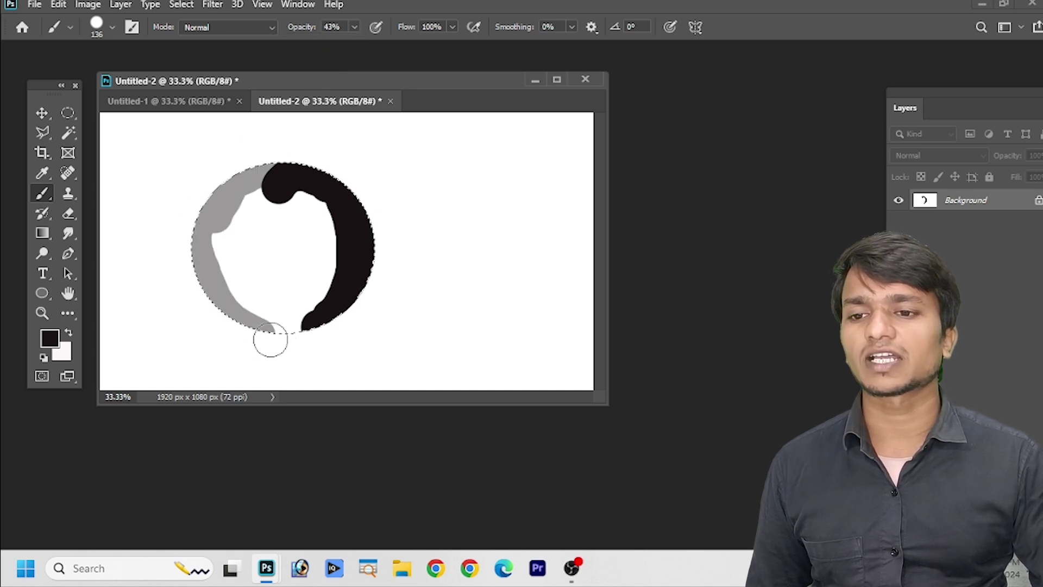
mouse_move(288, 175)
mouse_down()
mouse_move(228, 217)
mouse_move(361, 256)
mouse_move(255, 239)
mouse_move(323, 247)
mouse_up()
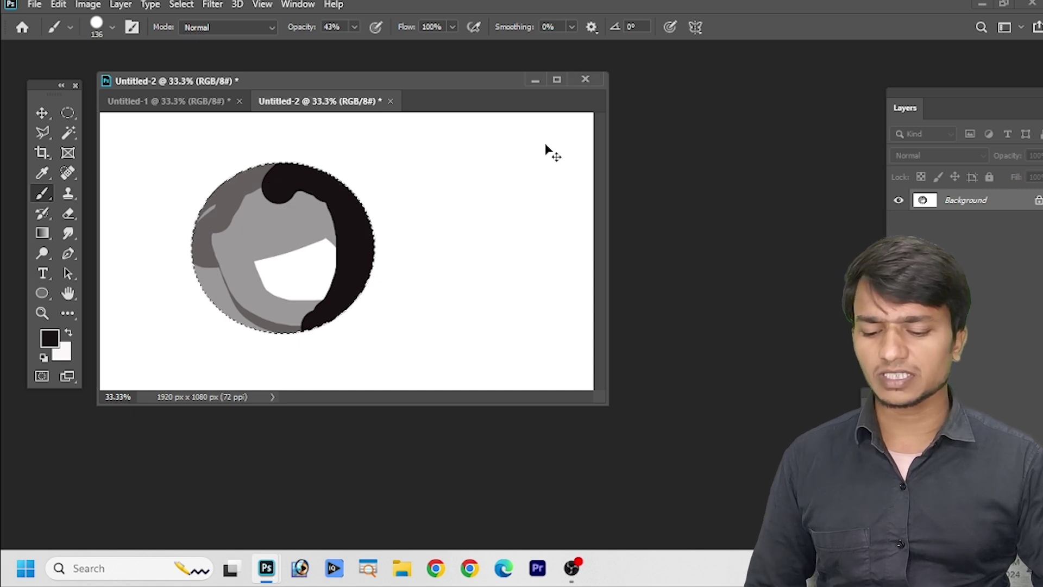
right_click(36, 188)
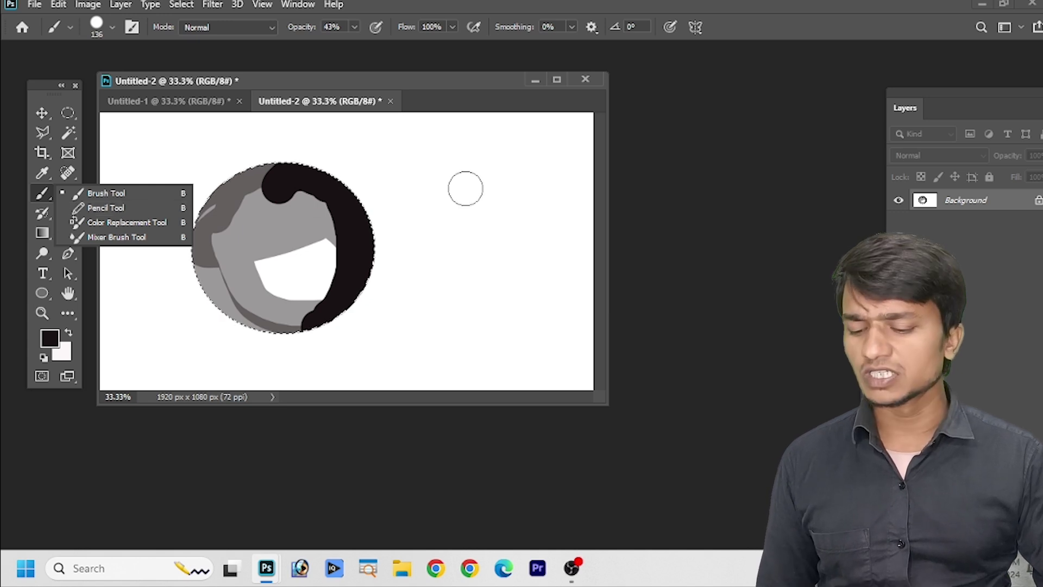
key(Escape)
key(ctrl+d)
right_click(44, 191)
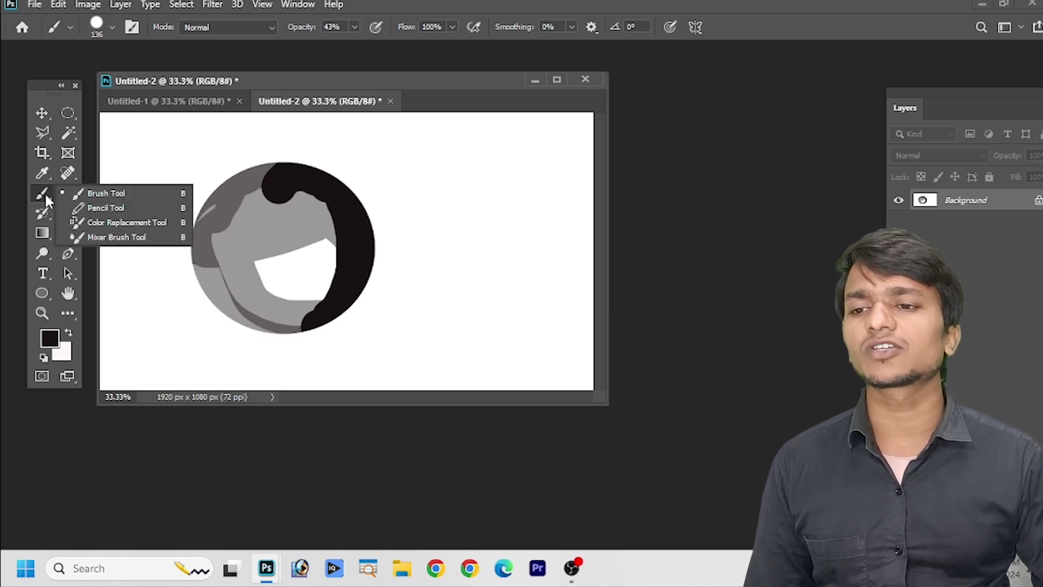
click(109, 205)
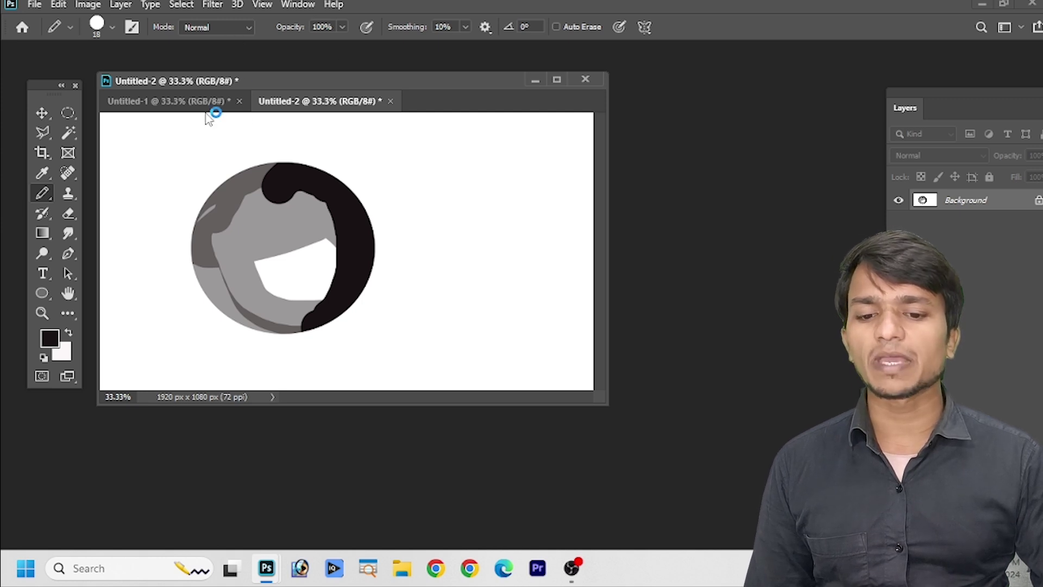
click(67, 114)
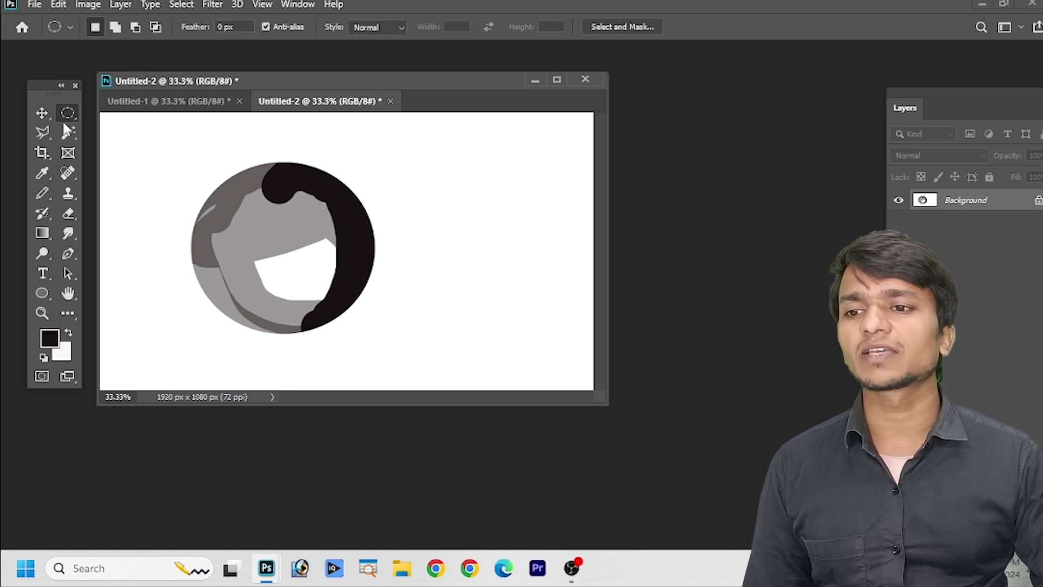
right_click(42, 194)
click(109, 191)
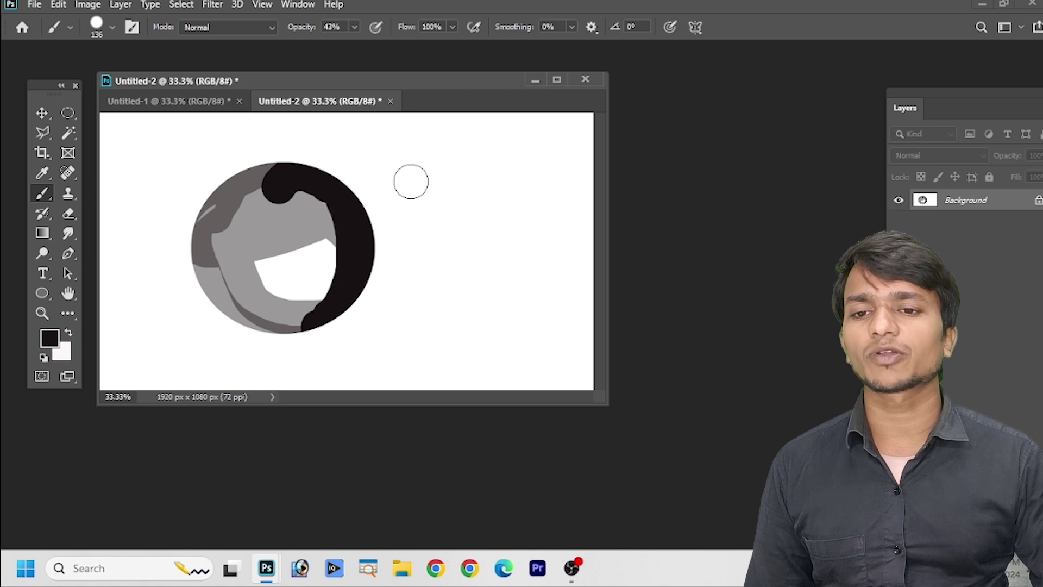
Enlarge the Brush tool's tip to 600 px and shrink it back down to 125 px.
key(bracketright)
key(bracketright)
key(bracketright)
key(bracketright)
key(bracketright)
key(bracketright)
key(bracketright)
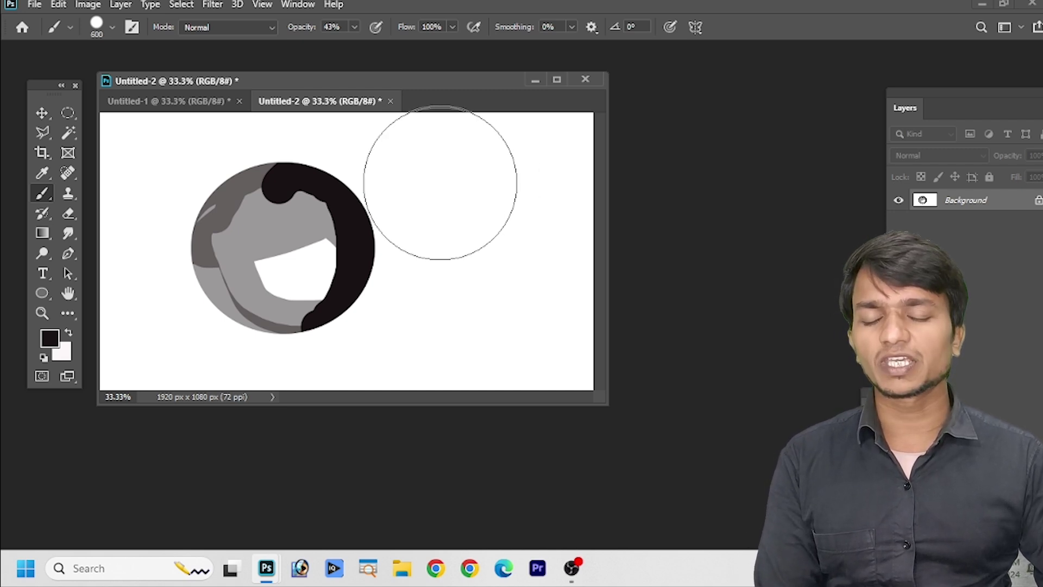
key(bracketleft)
key(bracketleft)
key(bracketleft)
key(bracketleft)
key(bracketleft)
key(bracketleft)
key(bracketleft)
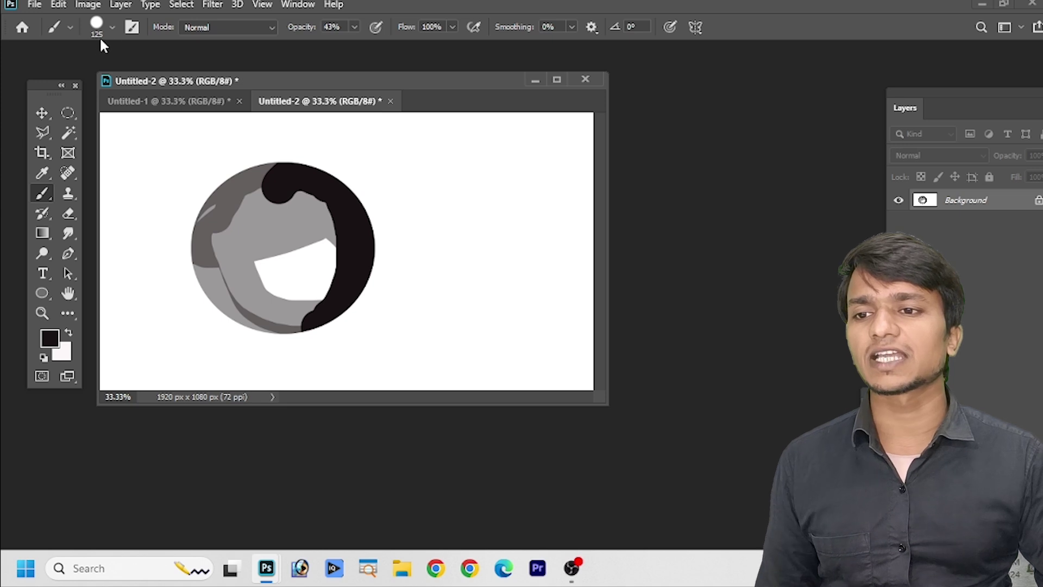
Set the brush size to 161 px and stamp one dab just above the painted ellipse.
click(113, 28)
drag(130, 73, 152, 76)
click(297, 143)
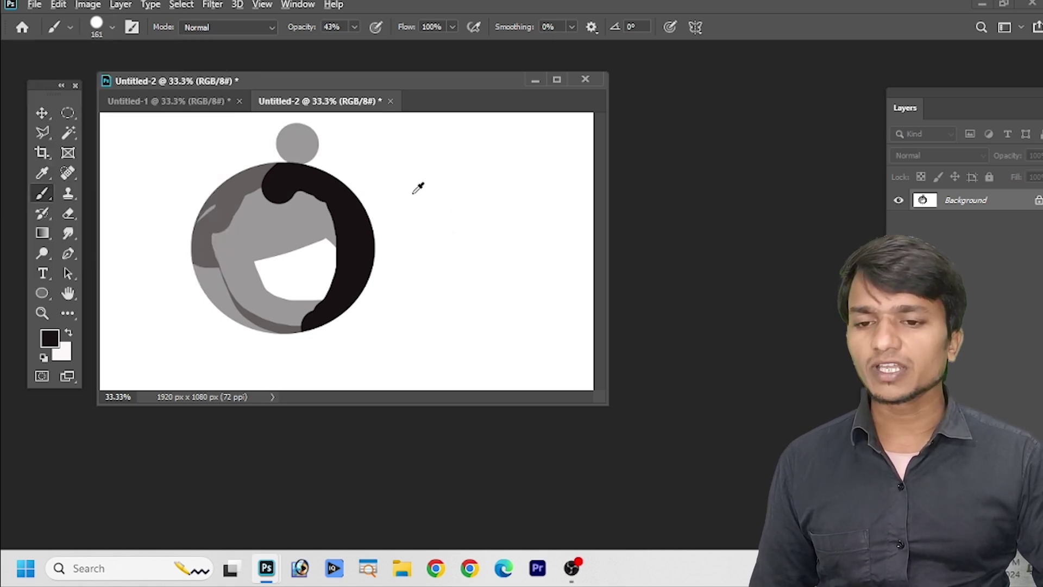
Sample the canvas's white as the foreground color and make short brush strokes around the ellipse's right side.
alt+click(443, 214)
mouse_move(442, 235)
mouse_down()
mouse_move(437, 273)
mouse_move(426, 161)
mouse_move(427, 288)
mouse_move(435, 244)
mouse_up()
mouse_move(375, 220)
mouse_down()
mouse_move(298, 250)
mouse_move(369, 190)
mouse_up()
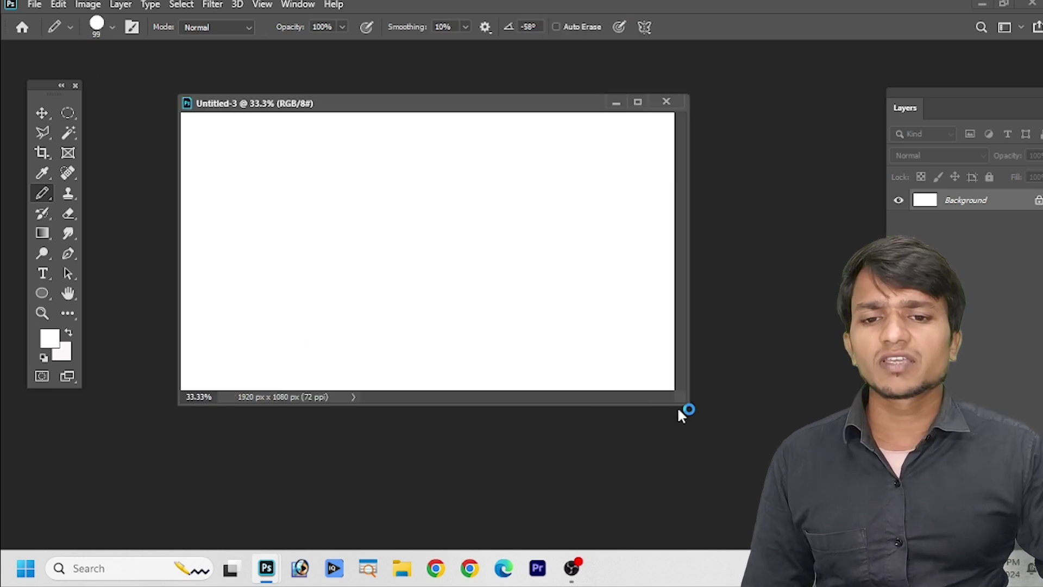
Enlarge the Untitled-3 document window and make a single white test dab with the 99 px Pencil tool.
drag(680, 408, 729, 462)
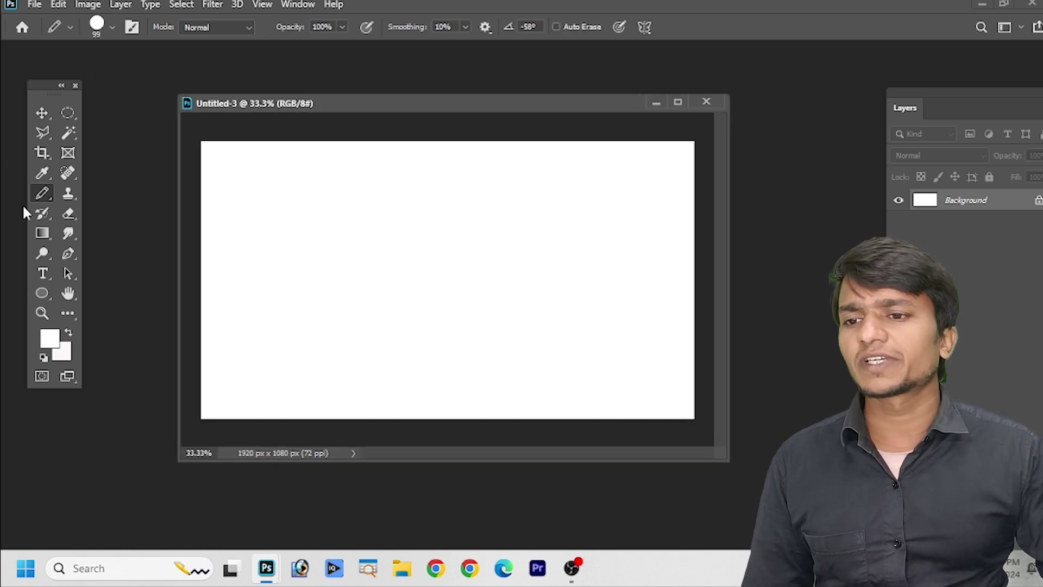
right_click(36, 192)
click(107, 209)
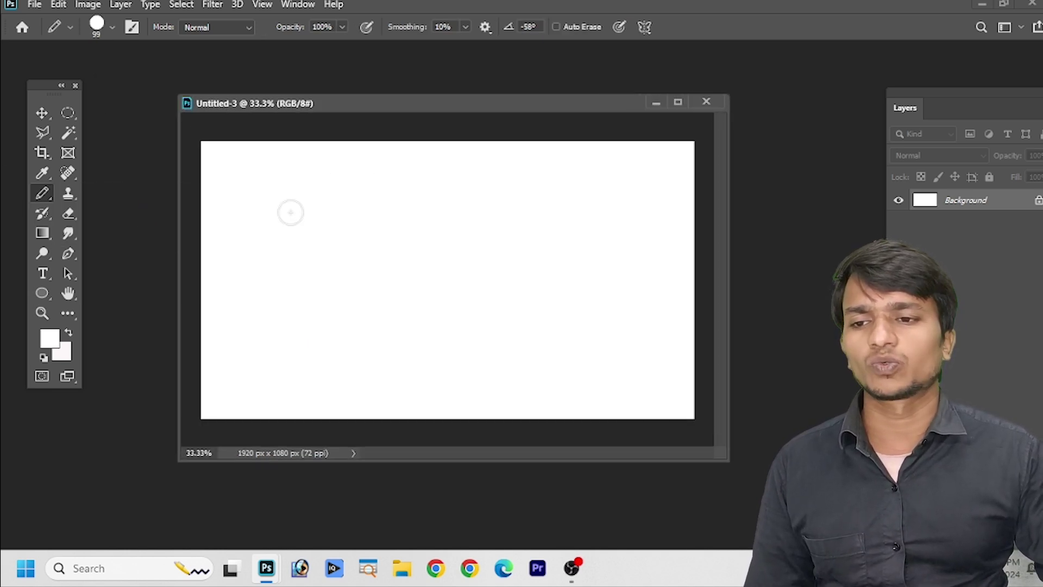
click(321, 265)
Set the foreground color to black and draw a thick looping 99 px pencil stroke across the canvas.
click(50, 338)
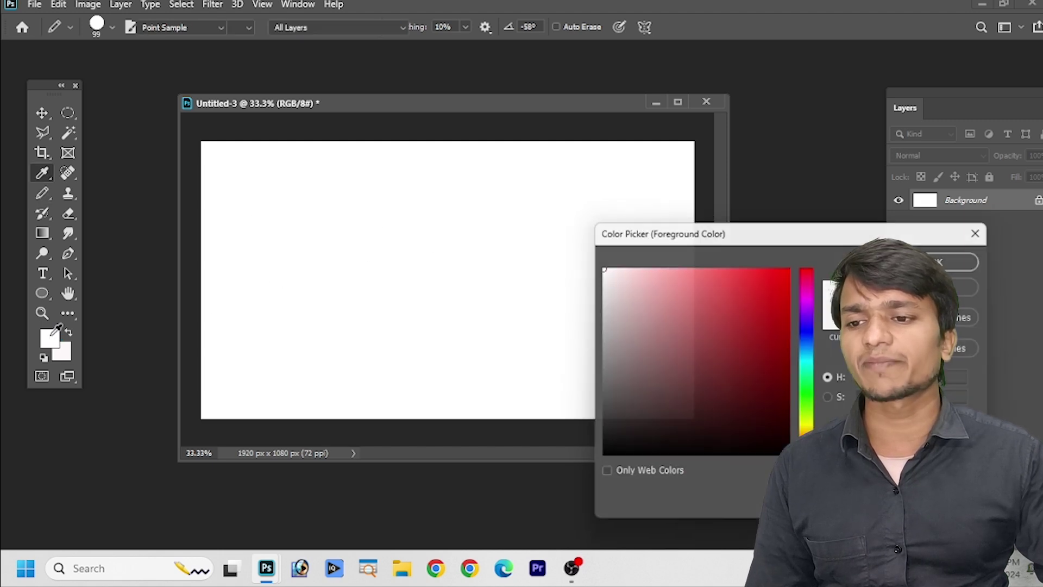
click(598, 457)
click(953, 258)
mouse_move(239, 190)
mouse_down()
mouse_move(363, 194)
mouse_move(354, 205)
mouse_move(553, 279)
mouse_up()
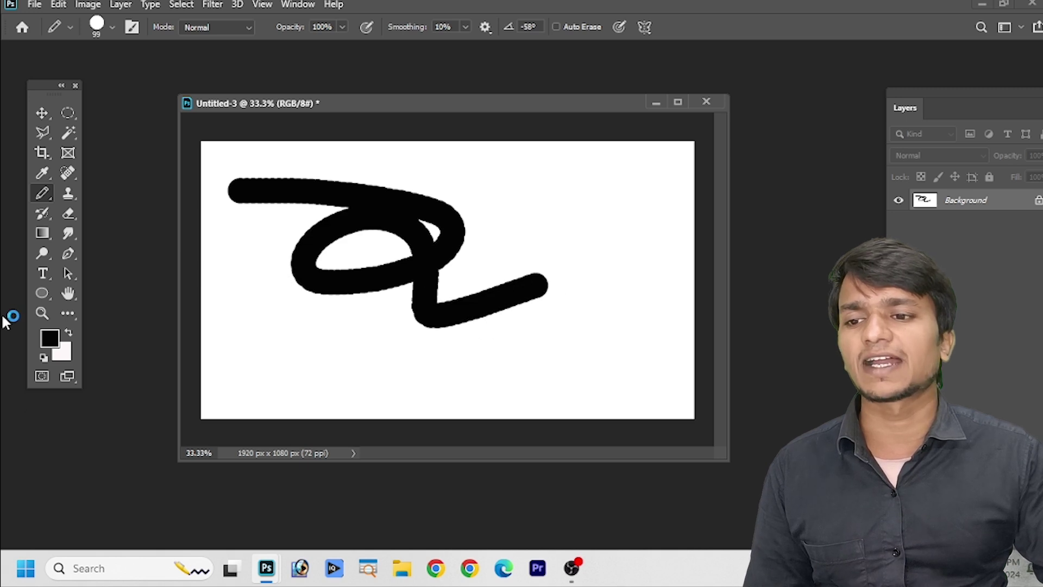
Reduce the pencil size to 29 px and draw thin lines to the upper right of the thick stroke.
right_click(44, 192)
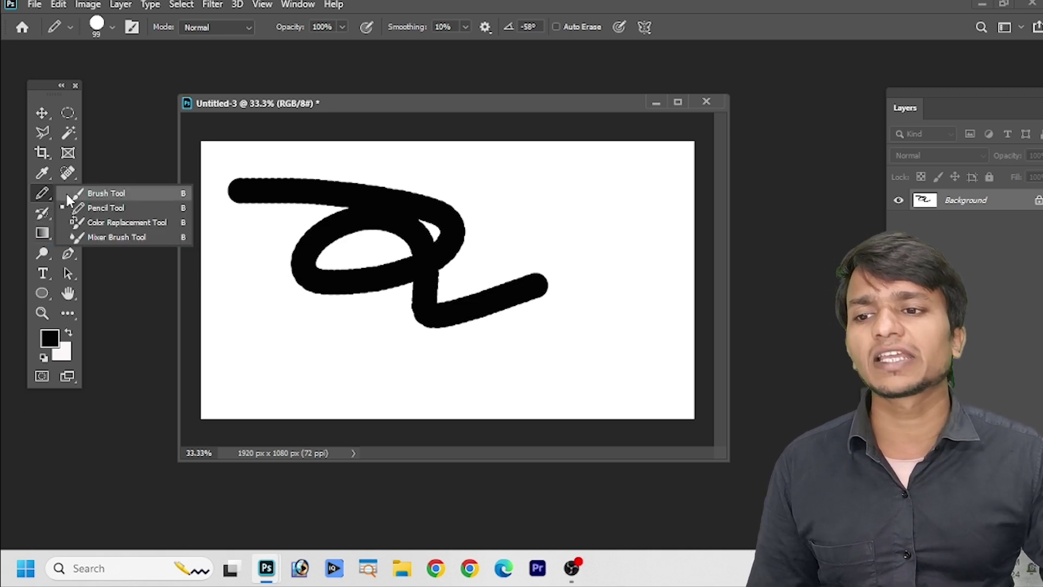
click(103, 208)
click(102, 26)
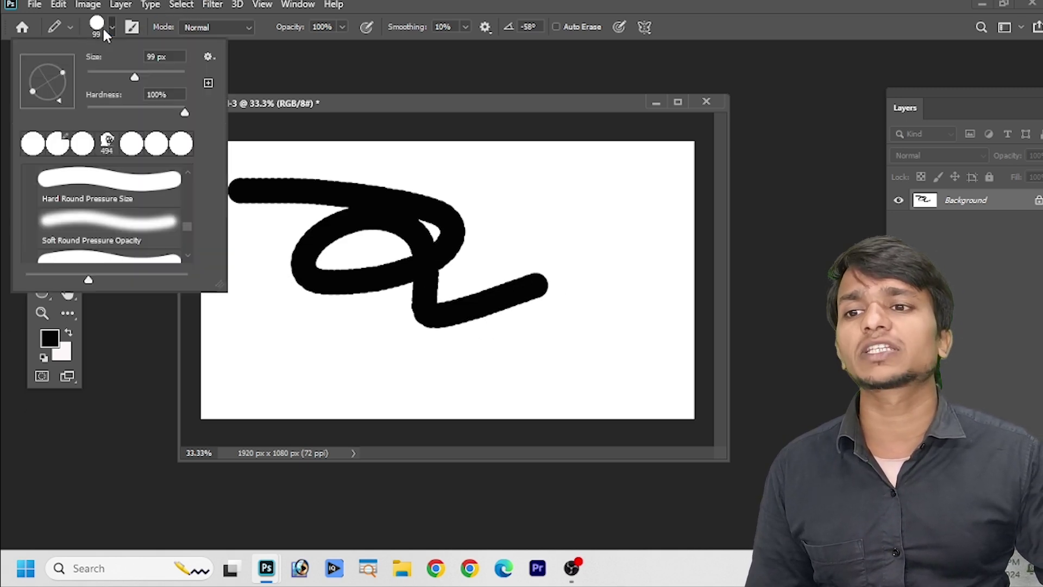
drag(122, 76, 101, 90)
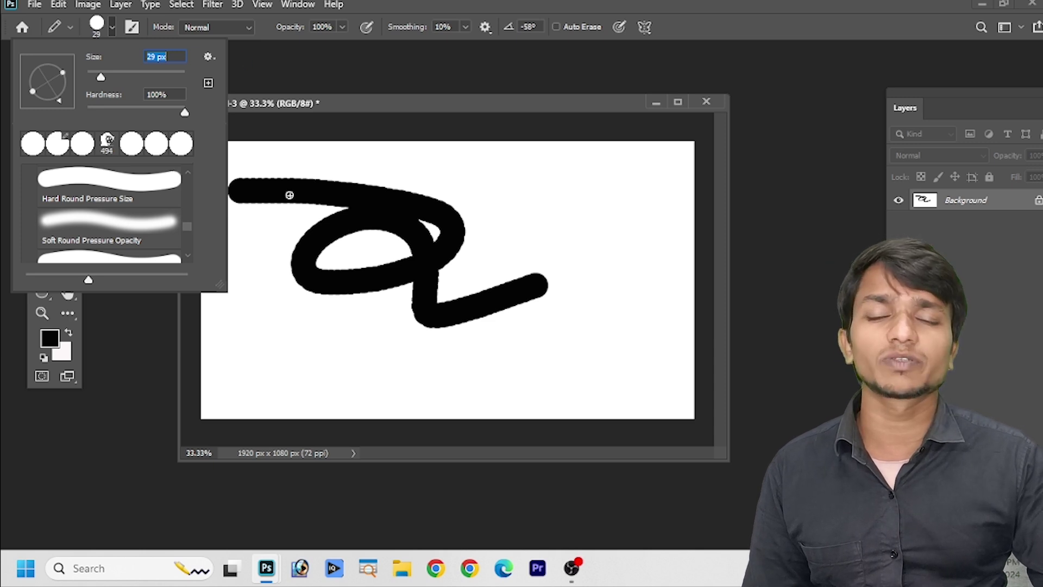
click(538, 180)
drag(461, 180, 527, 239)
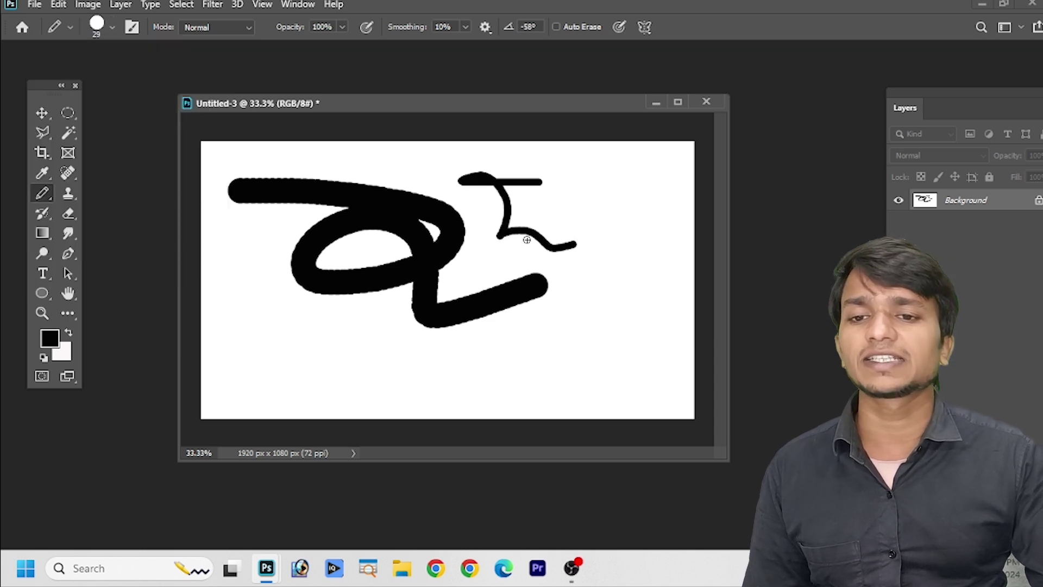
Undo the thin and thick black pencil strokes to clear the Untitled-3 canvas.
right_click(48, 202)
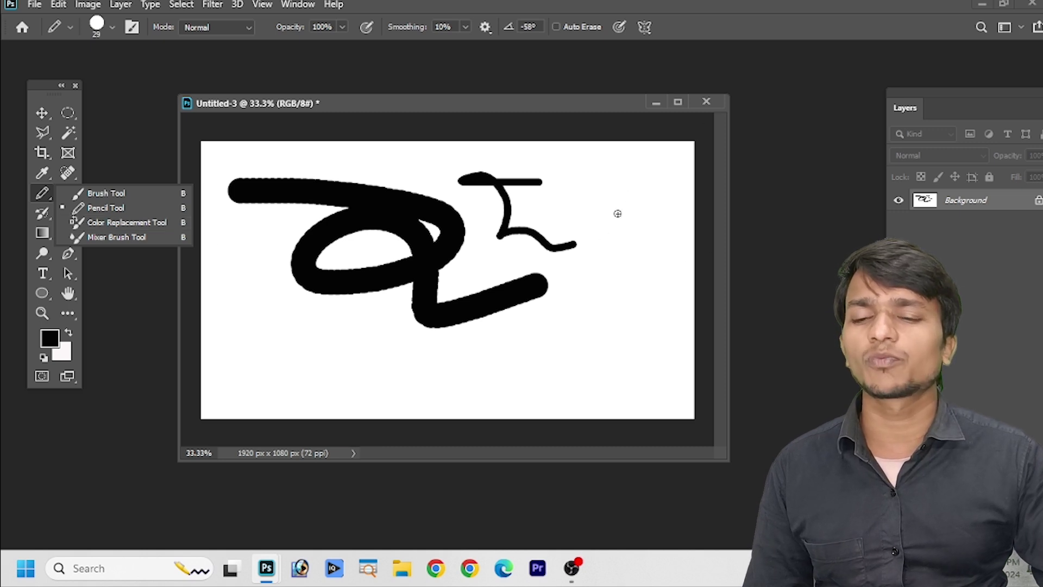
click(304, 177)
key(ctrl+z)
key(ctrl+z)
key(ctrl+z)
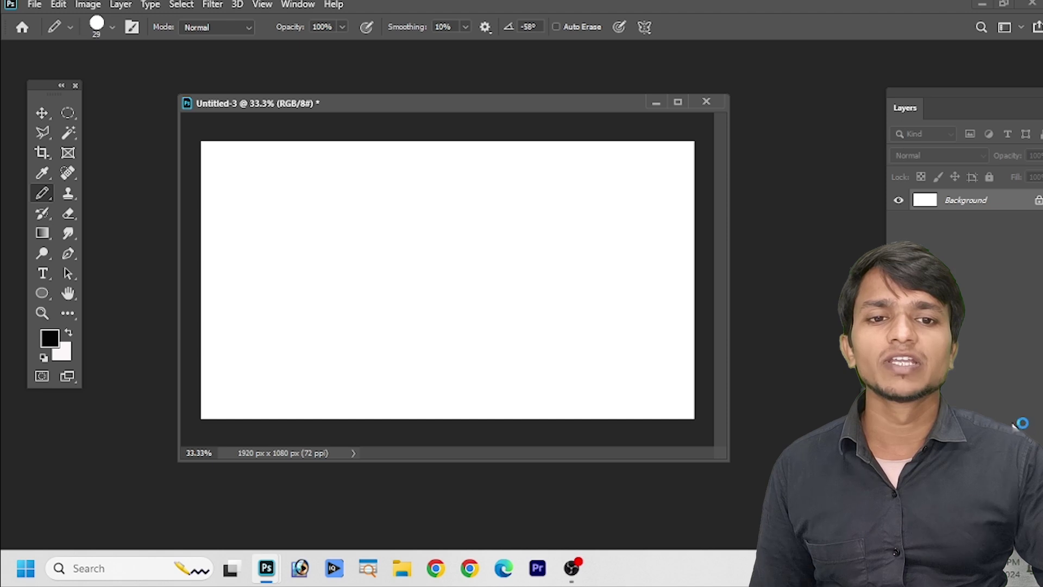
Add a new layer and paint a broad band across the upper canvas with a 369 px Brush at 43% opacity.
key(ctrl+shift+alt+n)
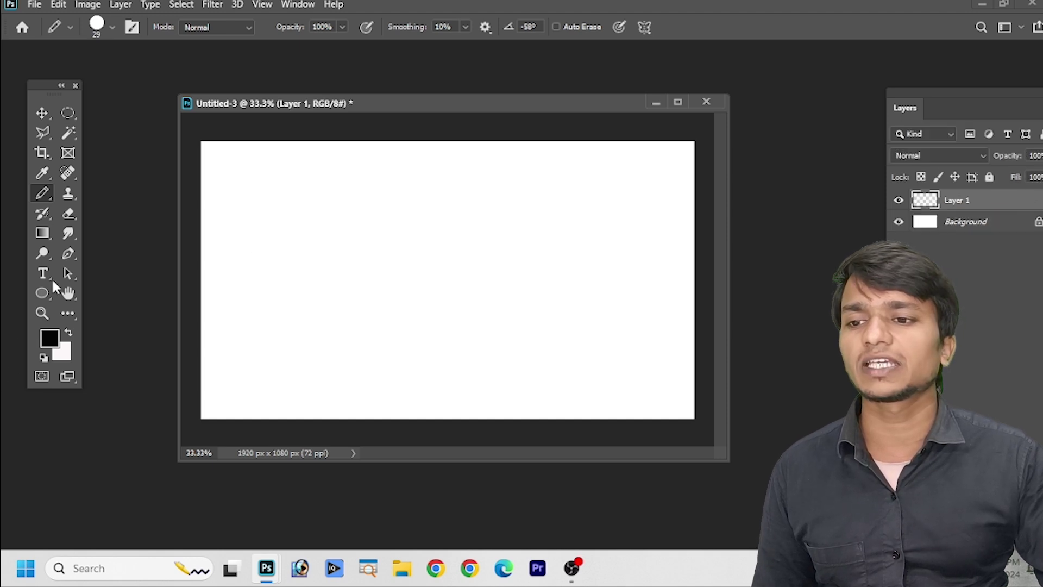
right_click(41, 192)
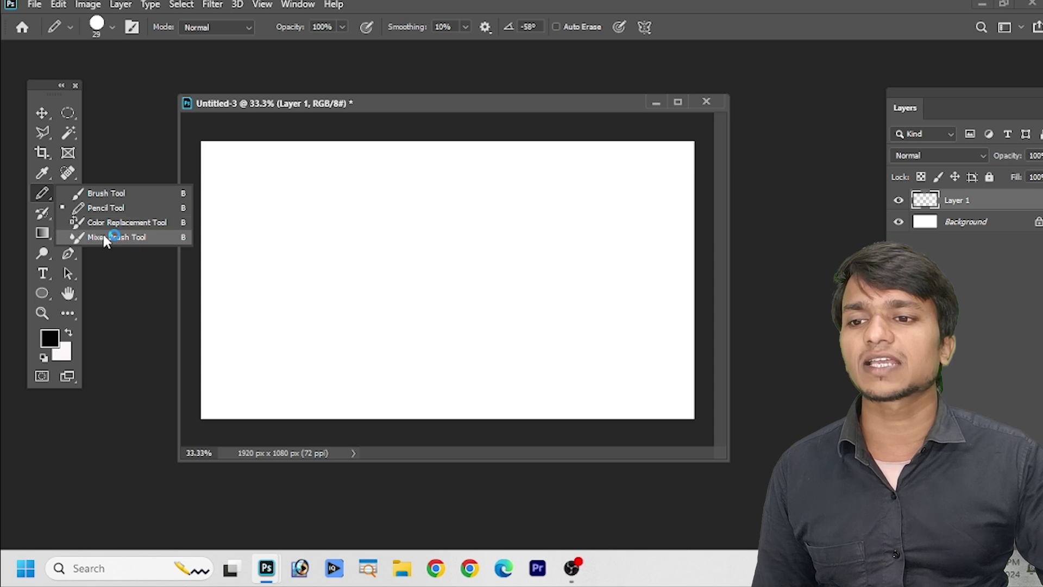
click(107, 194)
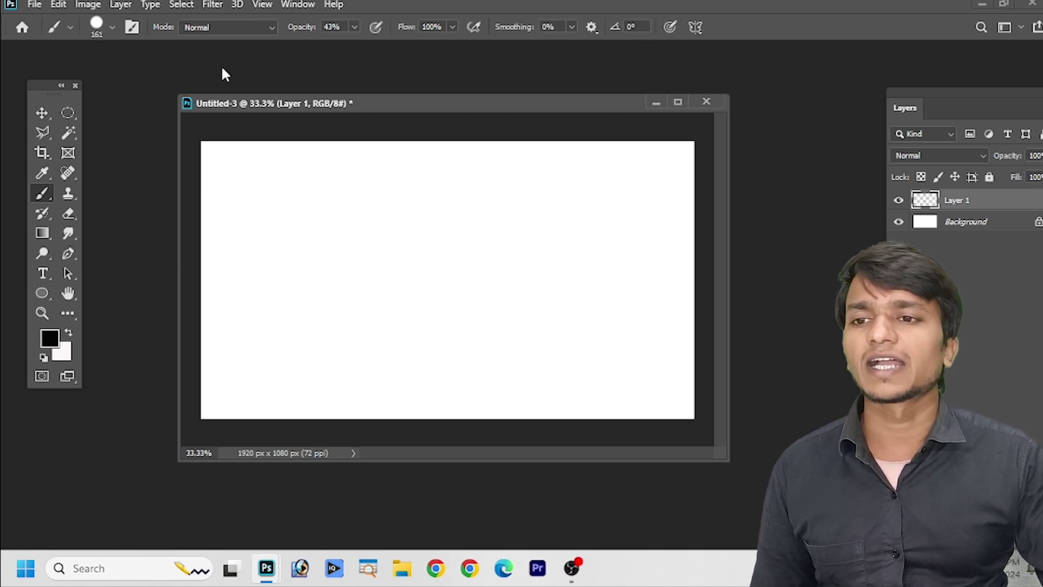
click(111, 28)
drag(151, 78, 169, 80)
click(287, 275)
mouse_move(286, 274)
mouse_down()
mouse_move(357, 242)
mouse_move(577, 213)
mouse_up()
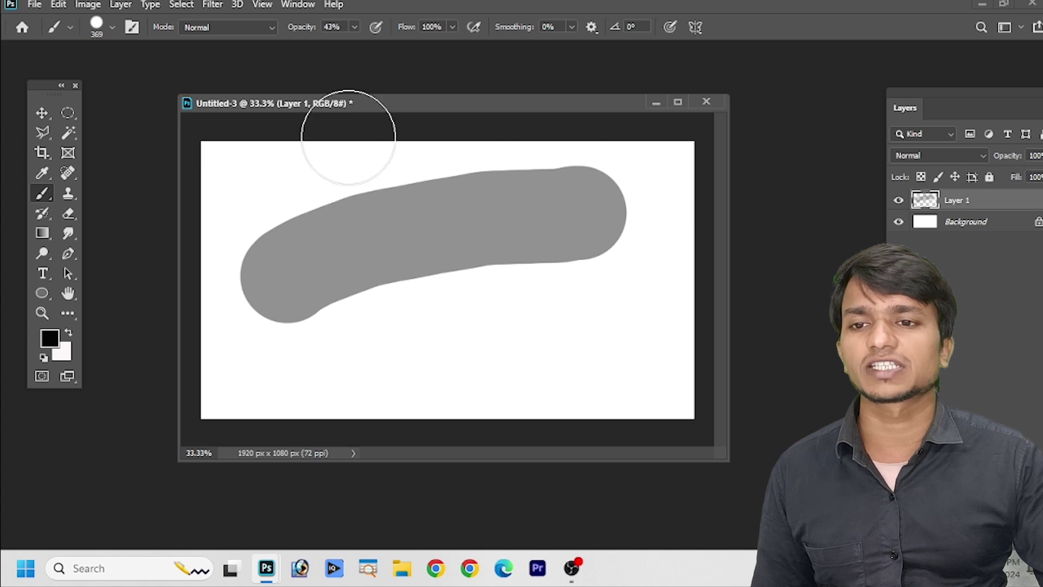
click(47, 340)
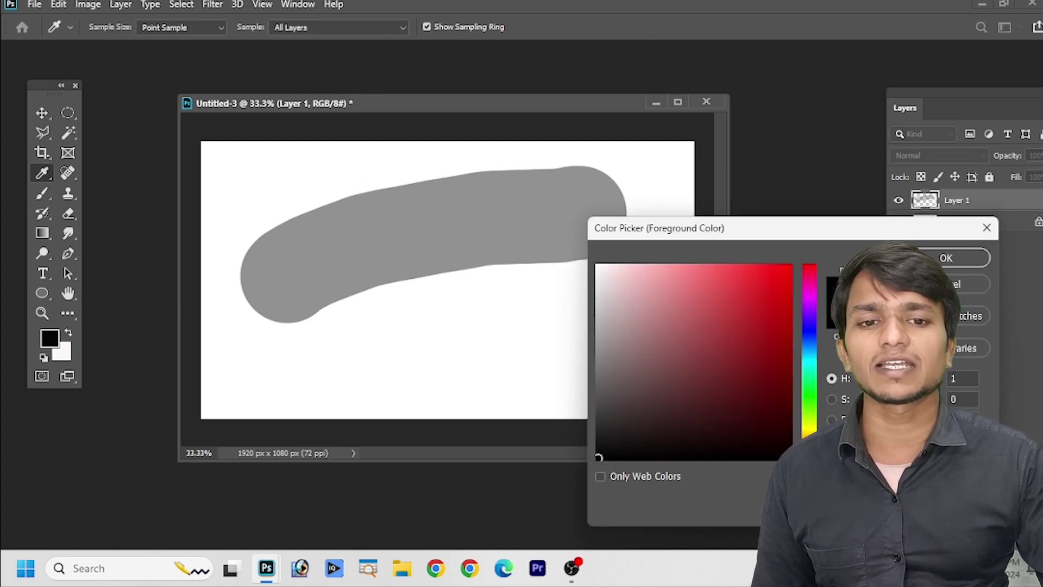
key(Escape)
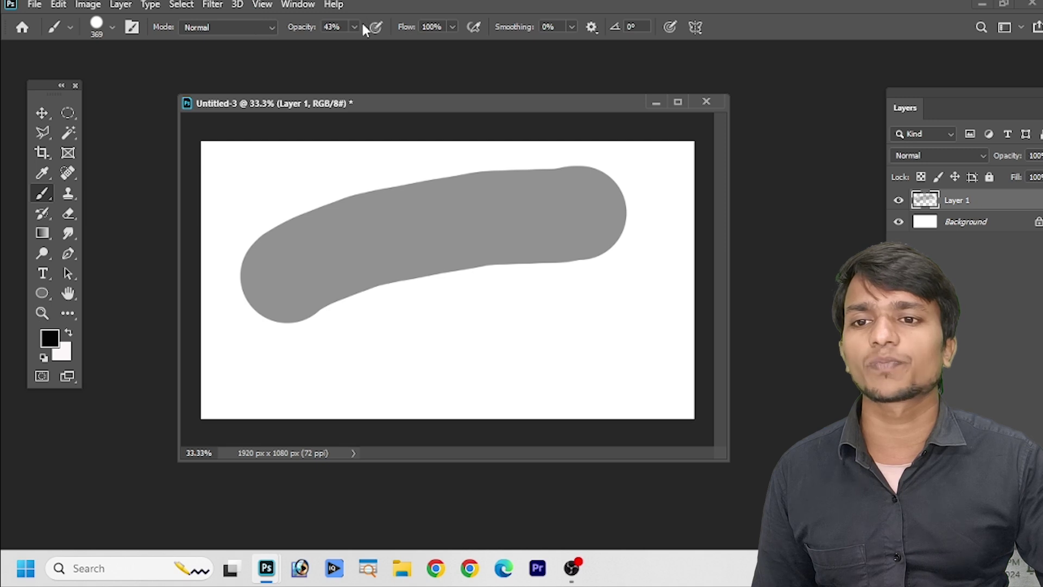
Undo the translucent band and paint a thick black band across the canvas with the Brush at 100% opacity.
key(ctrl+z)
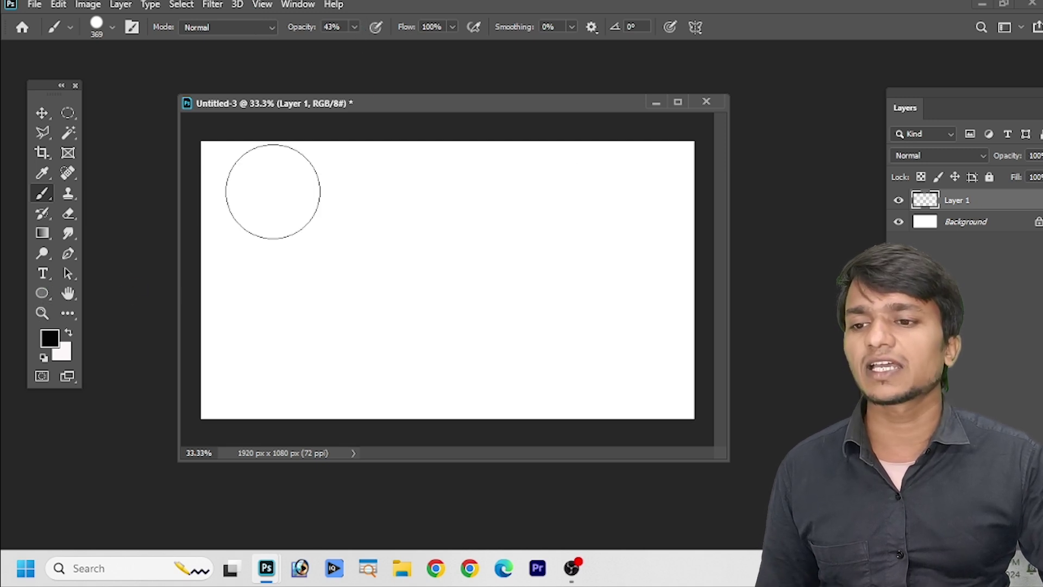
click(353, 27)
drag(354, 44, 432, 57)
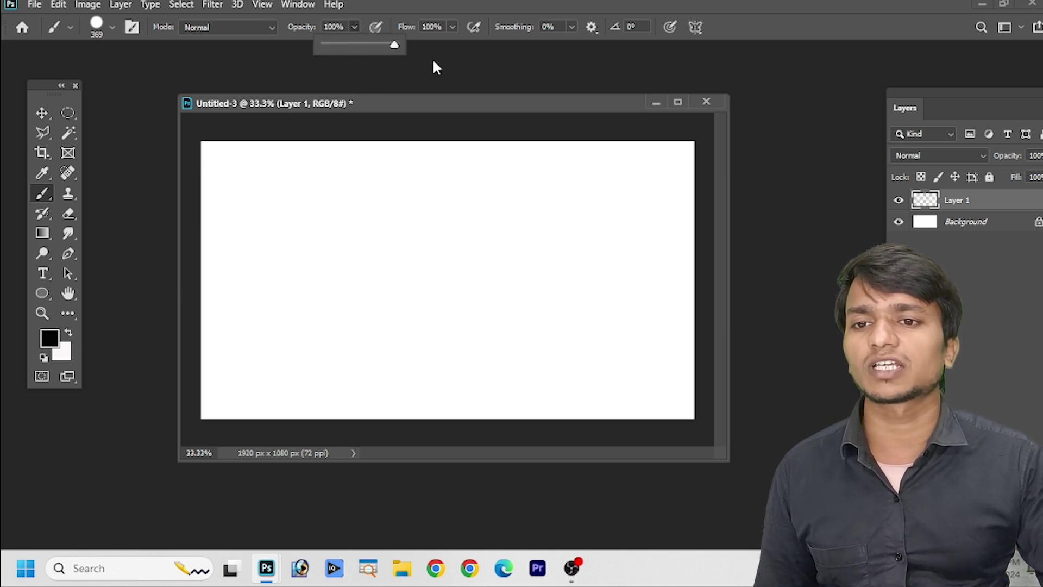
drag(258, 277, 567, 244)
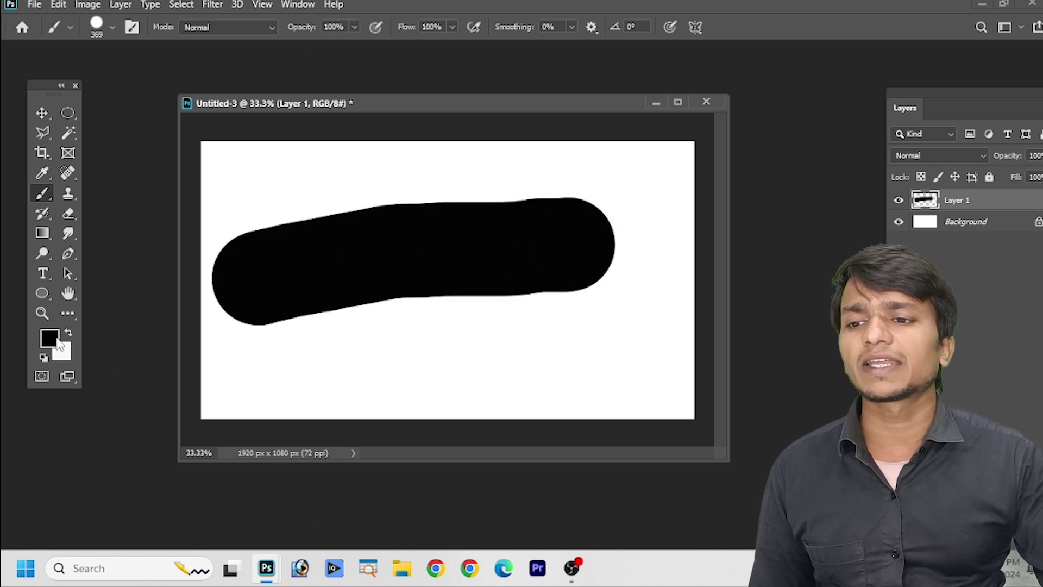
Set the foreground color to red and recolor the black band with the Color Replacement tool, raising its tolerance to 100%.
right_click(41, 194)
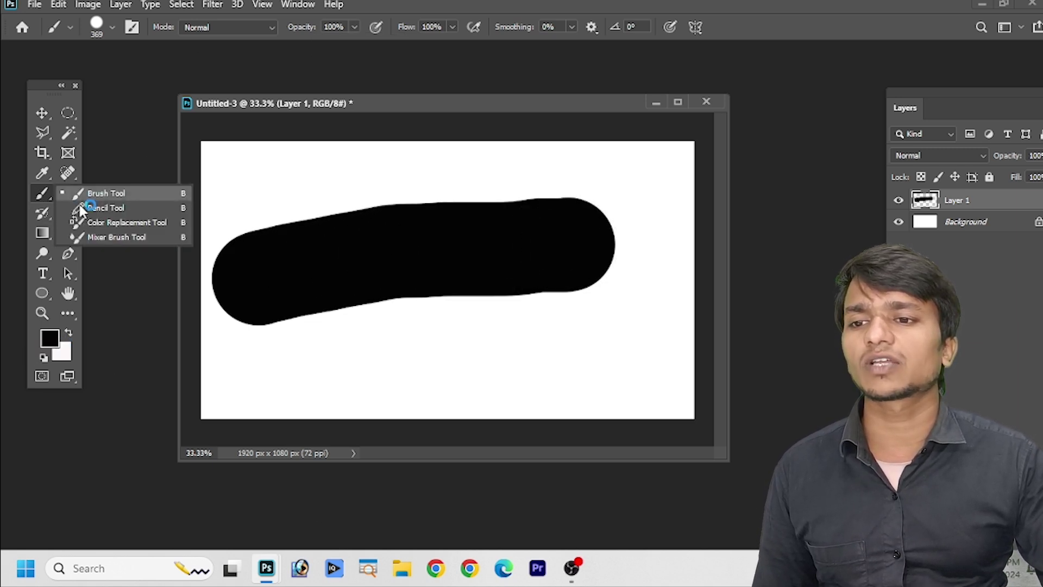
click(105, 223)
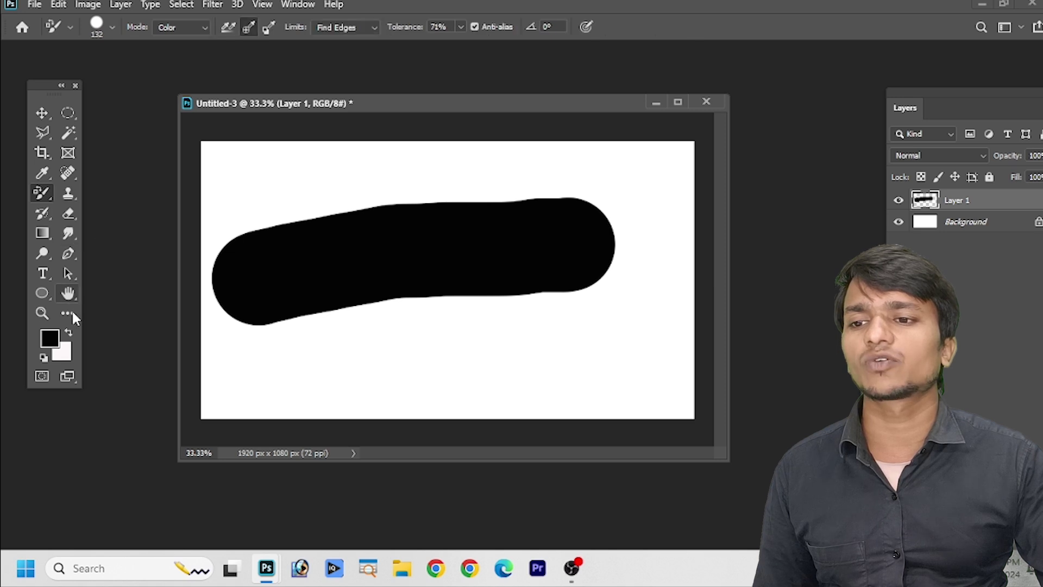
click(59, 340)
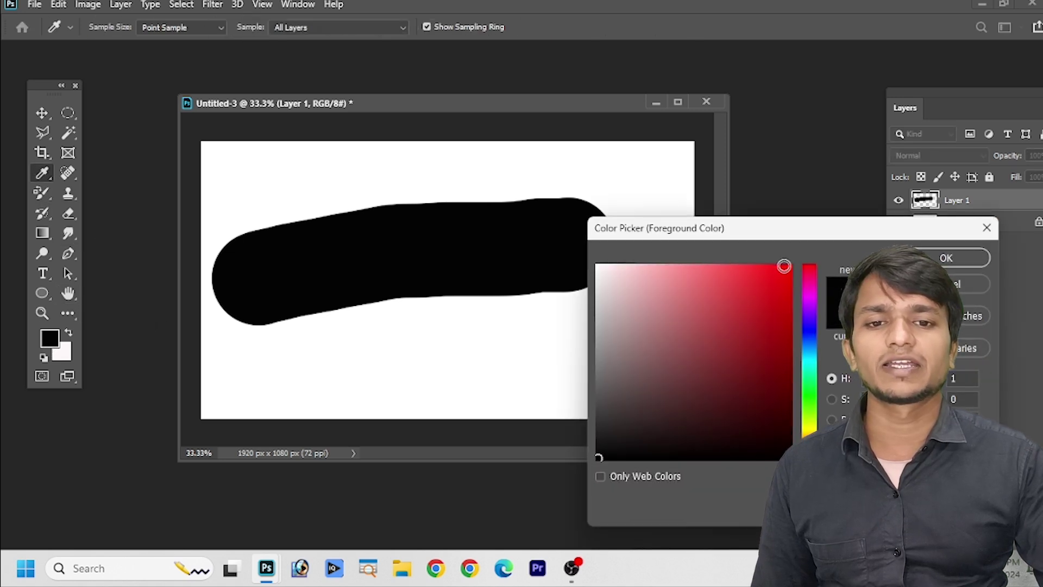
click(934, 257)
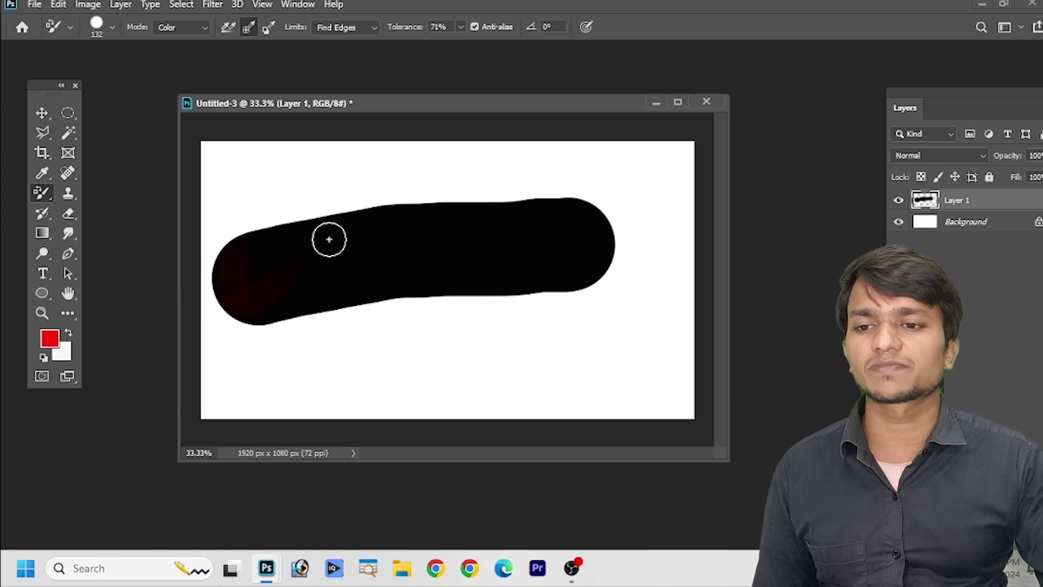
mouse_move(276, 240)
mouse_down()
mouse_move(226, 302)
mouse_move(313, 224)
mouse_move(356, 230)
mouse_move(345, 262)
mouse_move(293, 300)
mouse_up()
drag(461, 27, 503, 59)
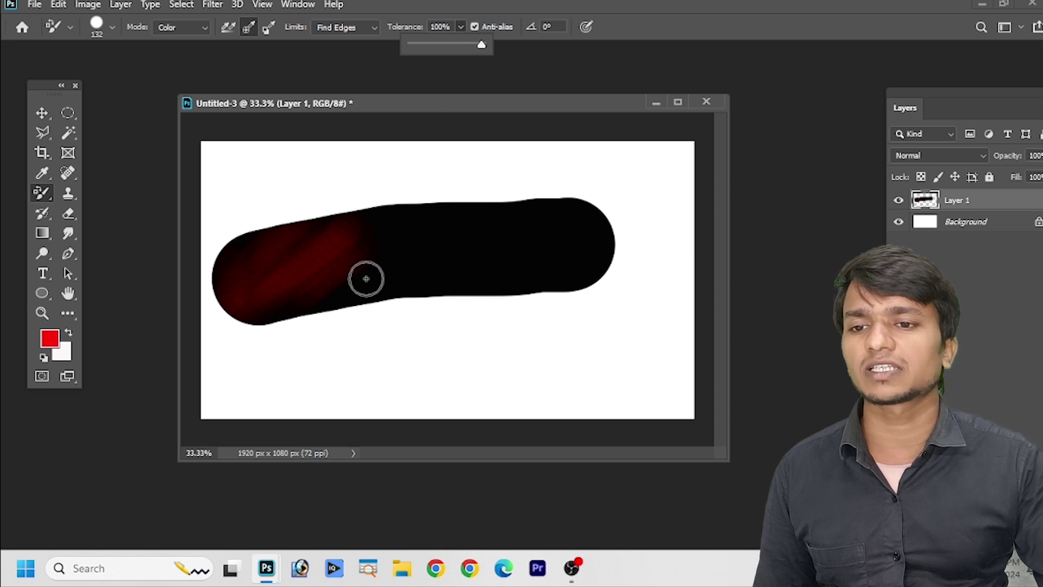
drag(355, 299, 324, 288)
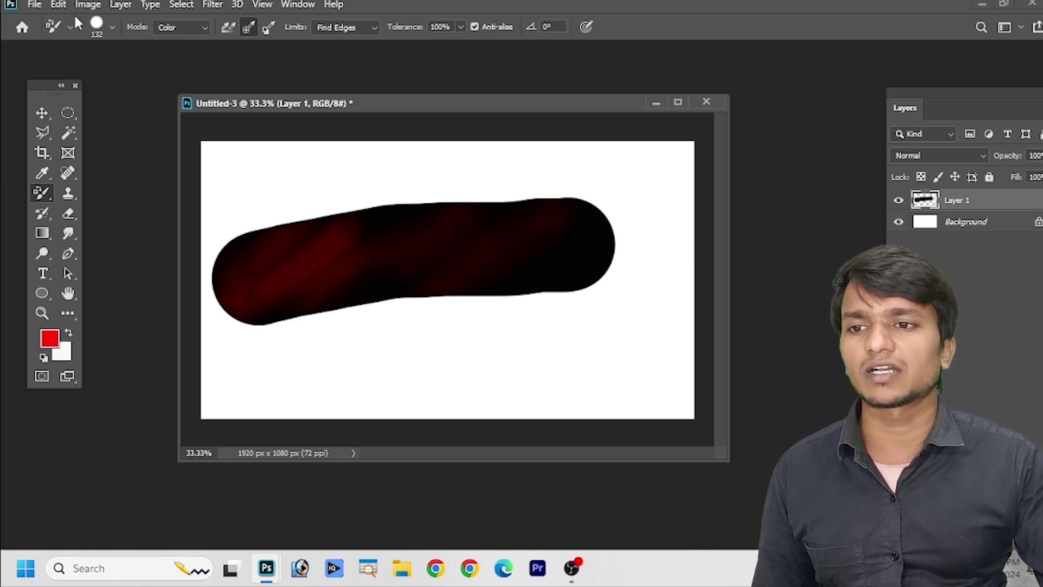
Set the Color Replacement brush size to 197 px and its spacing to 211%.
click(113, 27)
drag(110, 69, 135, 81)
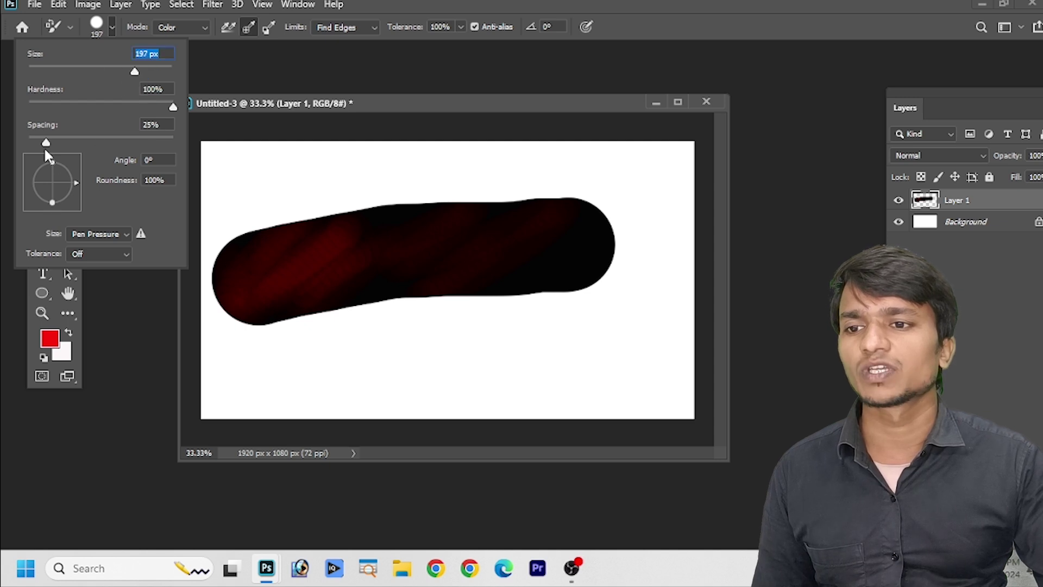
drag(48, 139, 129, 142)
key(Return)
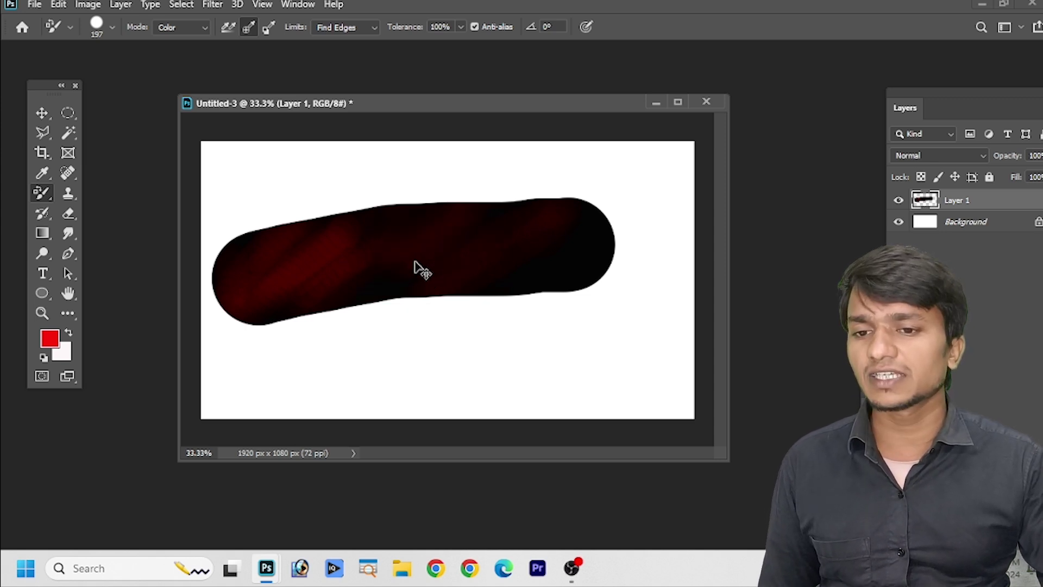
Undo the red recoloring strokes and the black band to empty Layer 1.
key(ctrl+z)
key(ctrl+z)
key(ctrl+z)
key(ctrl+z)
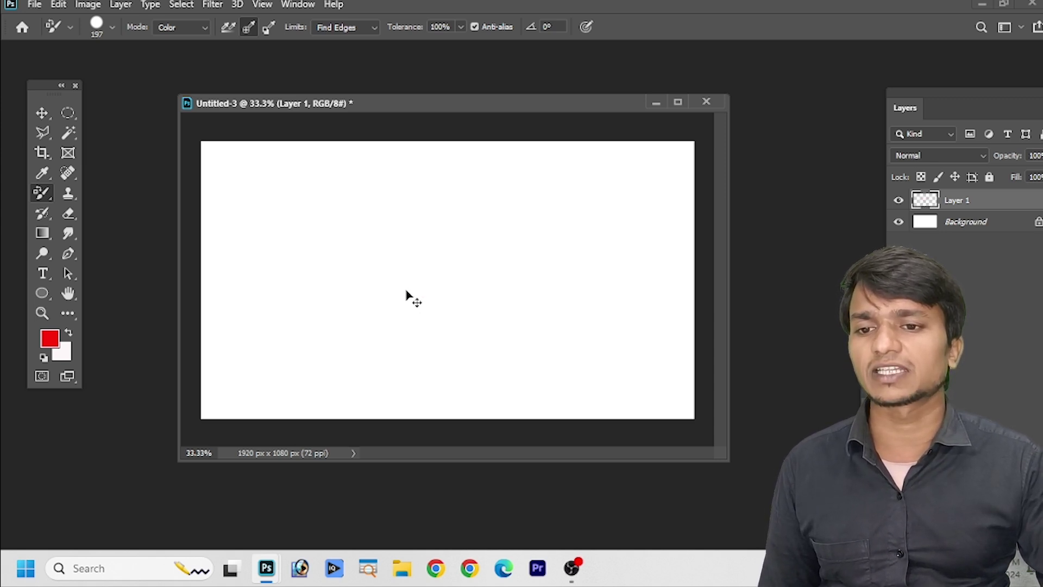
Keep red as the foreground color and paint a thick rising diagonal band with the 369 px Brush.
click(48, 343)
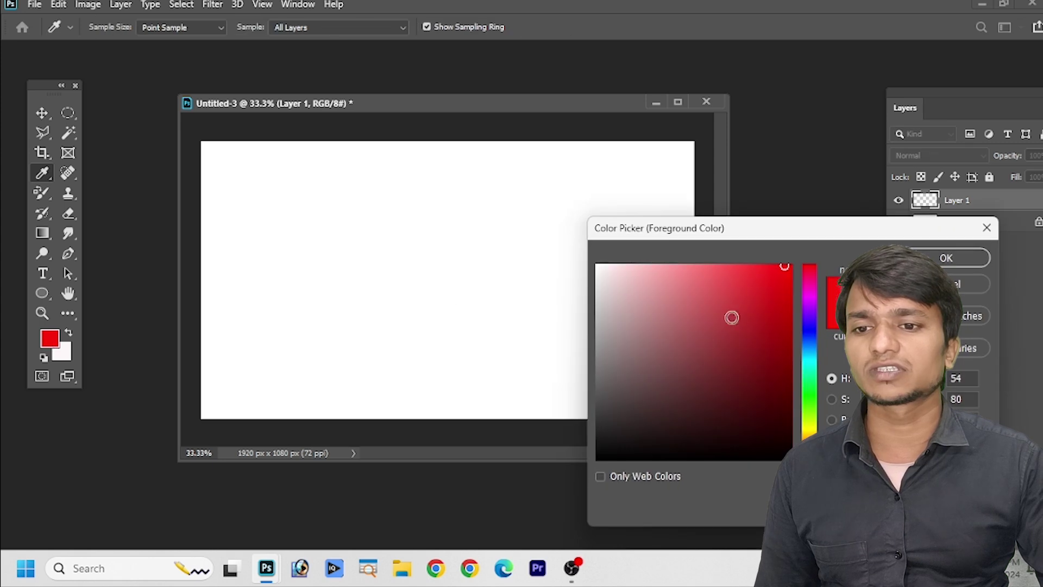
click(949, 261)
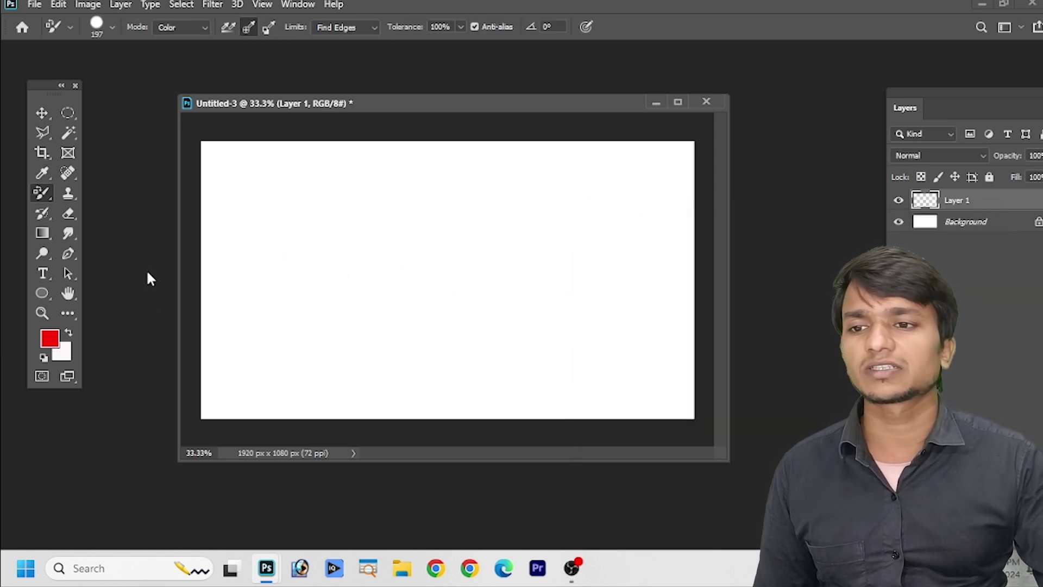
right_click(40, 191)
click(107, 191)
click(291, 334)
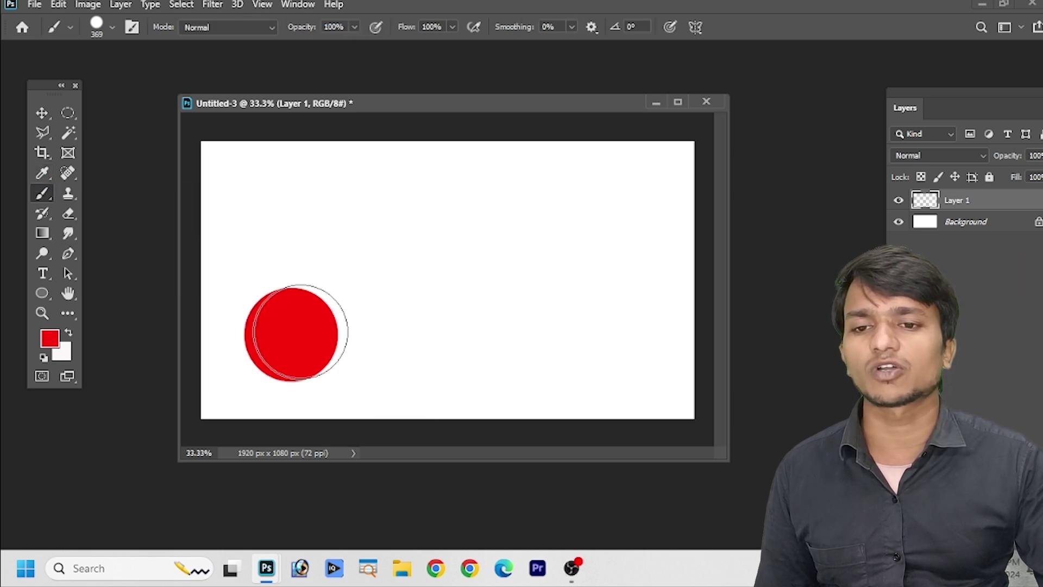
mouse_move(291, 335)
mouse_down()
mouse_move(459, 253)
mouse_move(577, 217)
mouse_up()
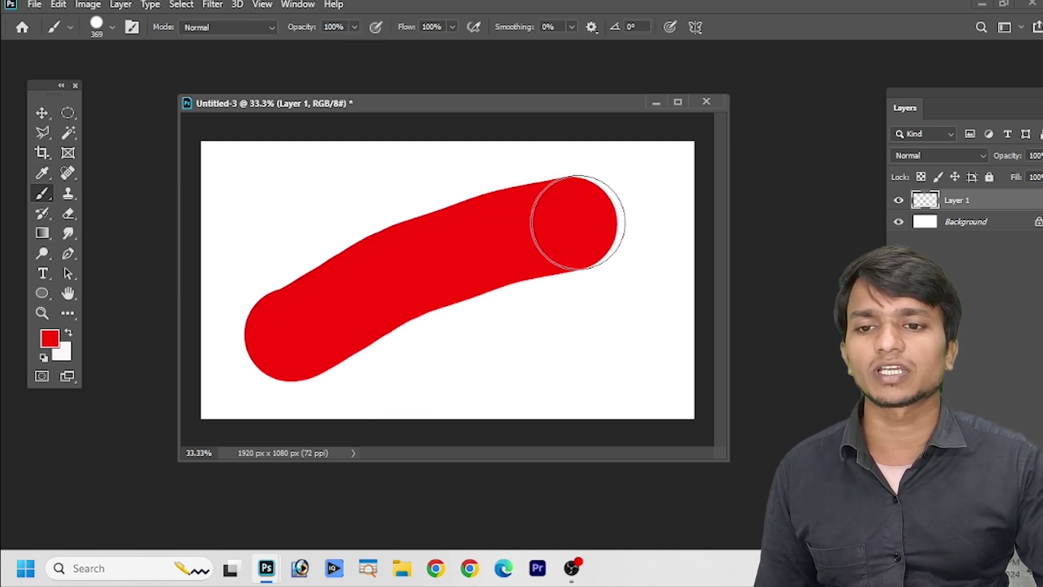
Set the foreground color to blue and recolor separate round spots along the red band with the Color Replacement tool.
right_click(37, 196)
click(90, 226)
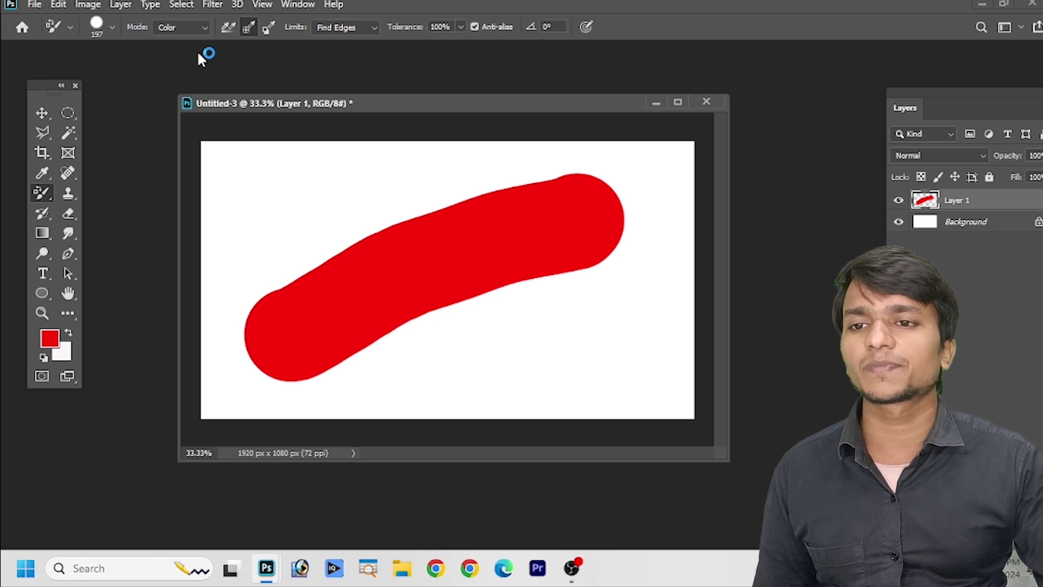
click(49, 338)
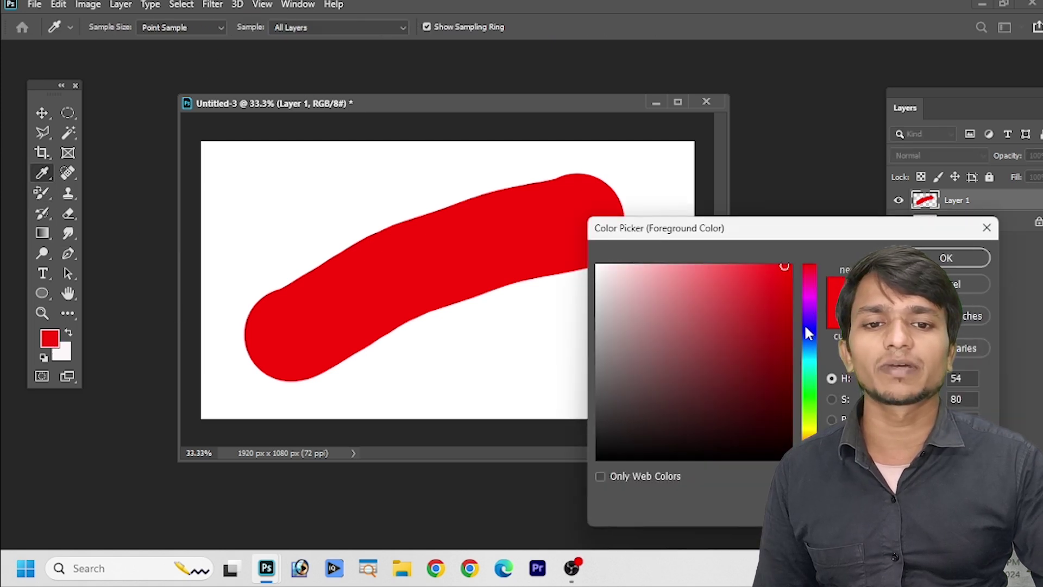
click(808, 329)
click(946, 258)
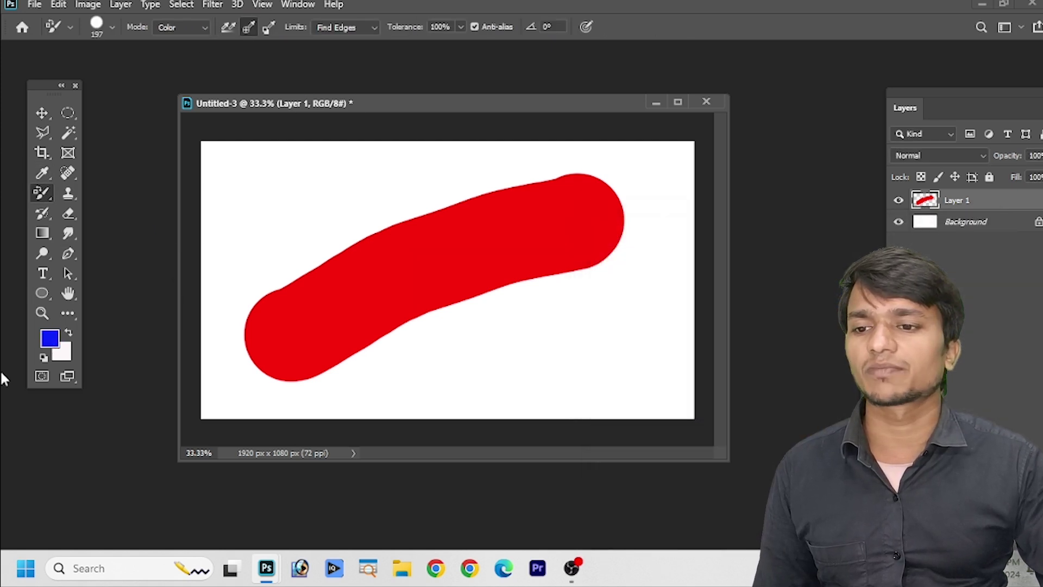
click(394, 284)
click(299, 340)
click(483, 229)
click(319, 330)
click(414, 281)
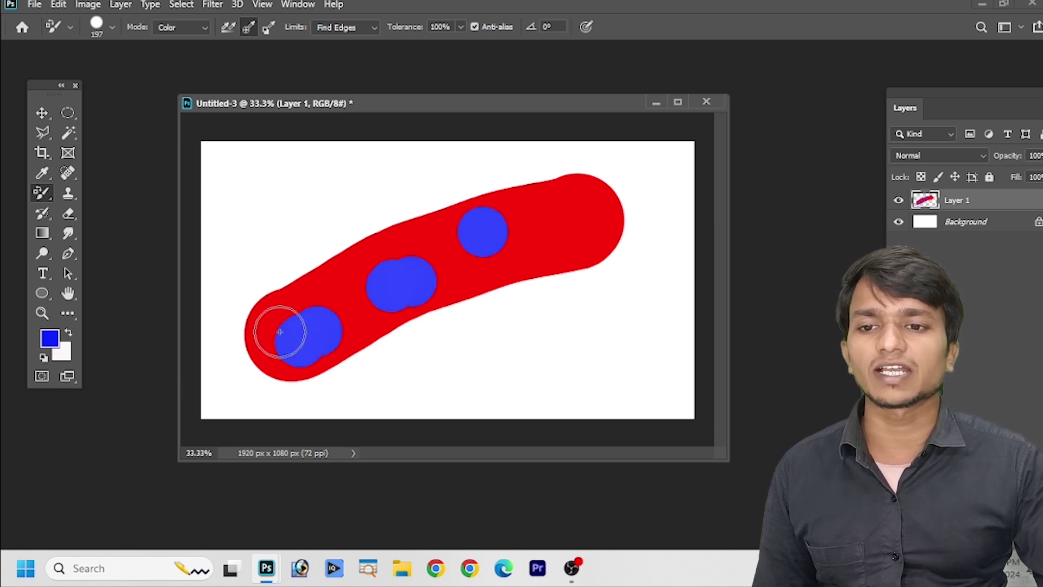
Set the Color Replacement limits to Discontiguous and recolor more blue spots along the band and its upper right end.
click(372, 26)
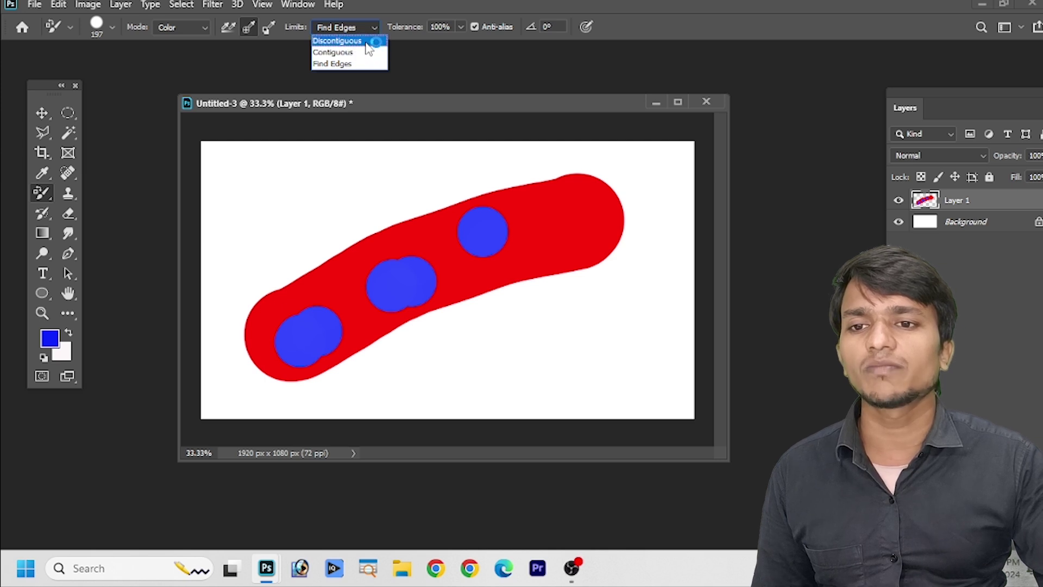
click(367, 42)
drag(256, 343, 496, 233)
click(553, 215)
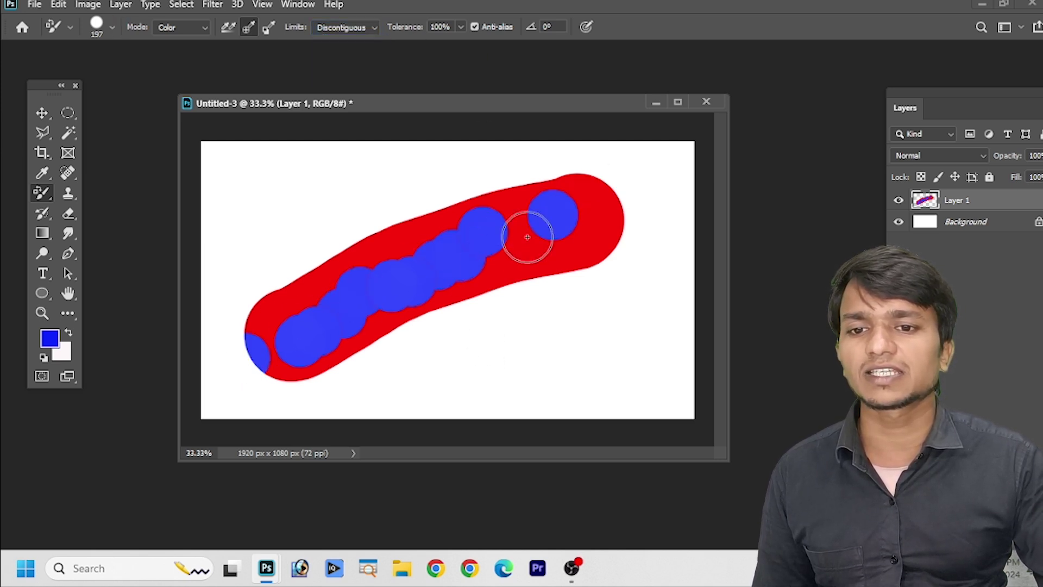
click(600, 233)
click(502, 253)
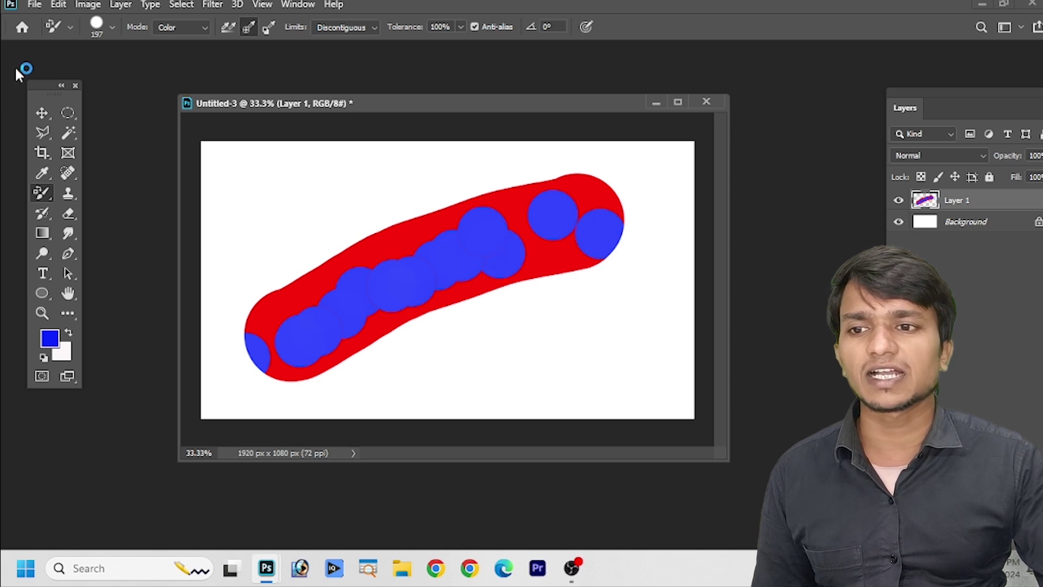
Set the brush hardness to 74% and spacing to 1%, and recolor most of the remaining red band with continuous strokes.
click(112, 27)
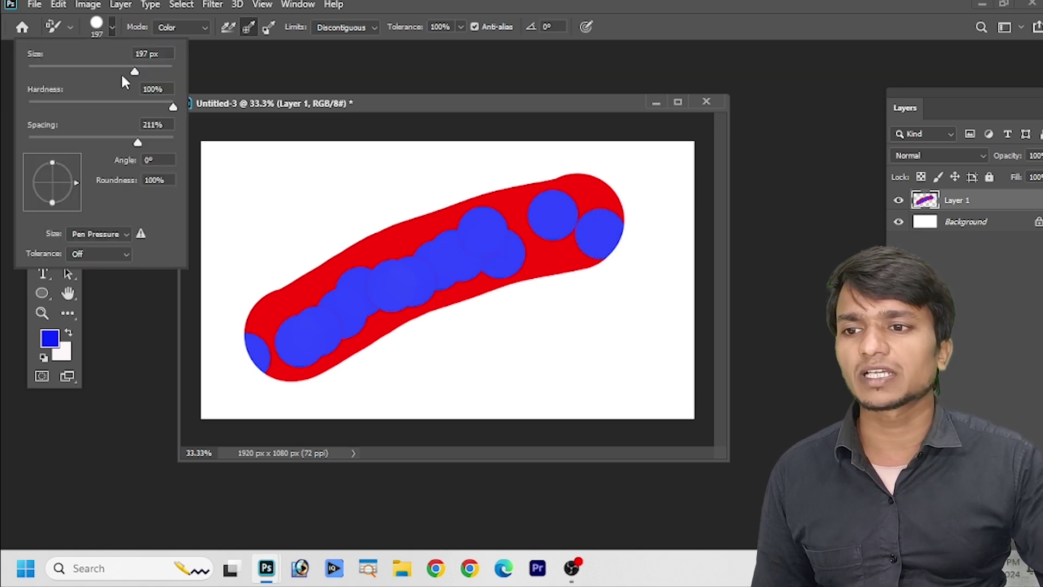
drag(174, 102, 33, 144)
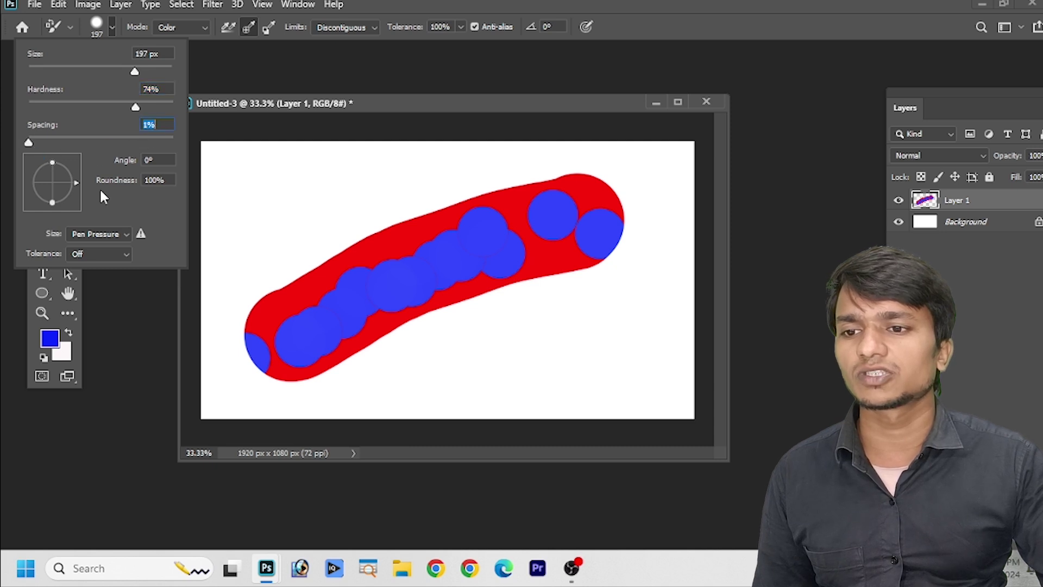
mouse_move(282, 295)
mouse_down()
mouse_move(436, 250)
mouse_move(352, 274)
mouse_move(316, 347)
mouse_move(432, 251)
mouse_move(338, 248)
mouse_move(200, 378)
mouse_move(520, 260)
mouse_move(551, 208)
mouse_move(569, 201)
mouse_move(585, 211)
mouse_move(455, 288)
mouse_move(557, 245)
mouse_up()
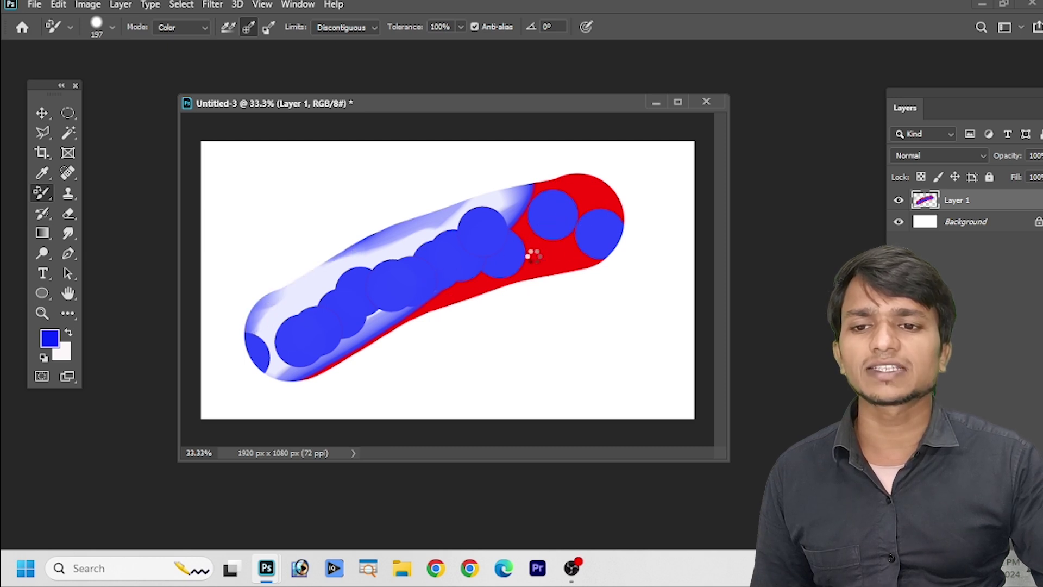
mouse_move(488, 273)
mouse_down()
mouse_move(529, 264)
mouse_move(554, 233)
mouse_move(562, 192)
mouse_move(559, 209)
mouse_move(596, 223)
mouse_move(608, 214)
mouse_move(605, 239)
mouse_move(593, 180)
mouse_move(614, 233)
mouse_move(518, 227)
mouse_move(337, 373)
mouse_move(326, 342)
mouse_up()
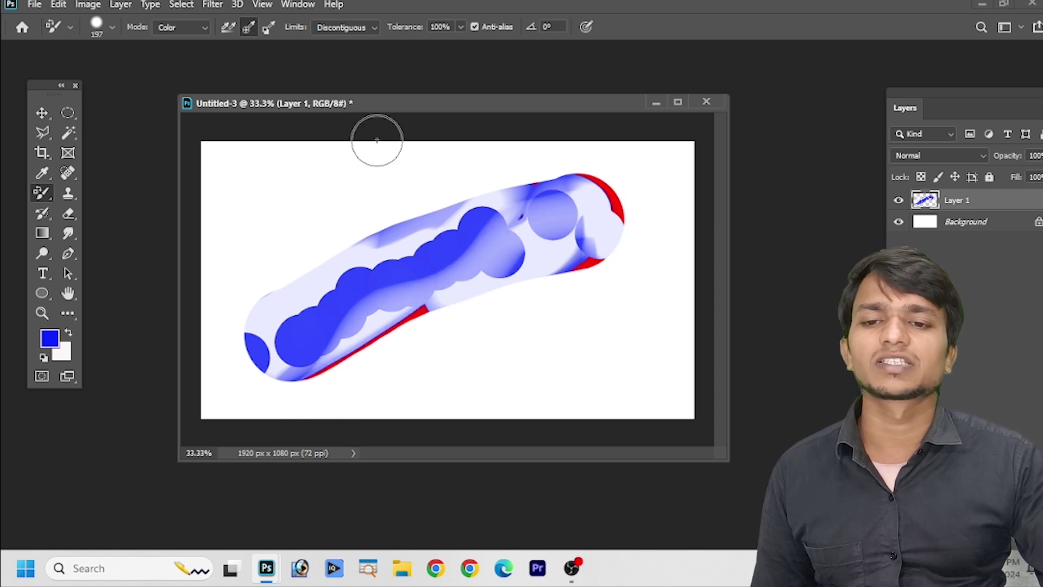
Set the background color to red and switch to the Mixer Brush tool.
click(63, 356)
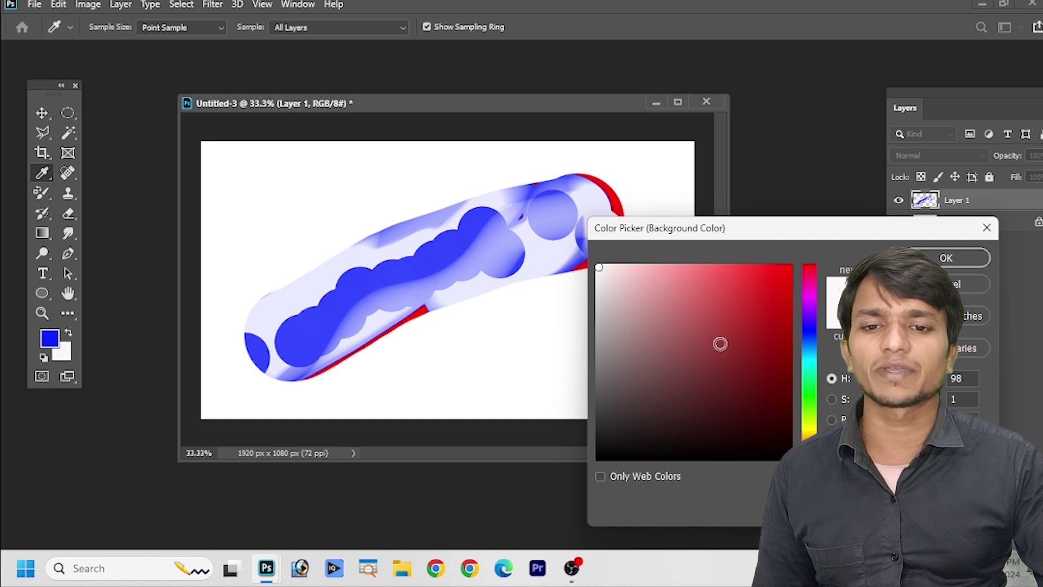
key(Return)
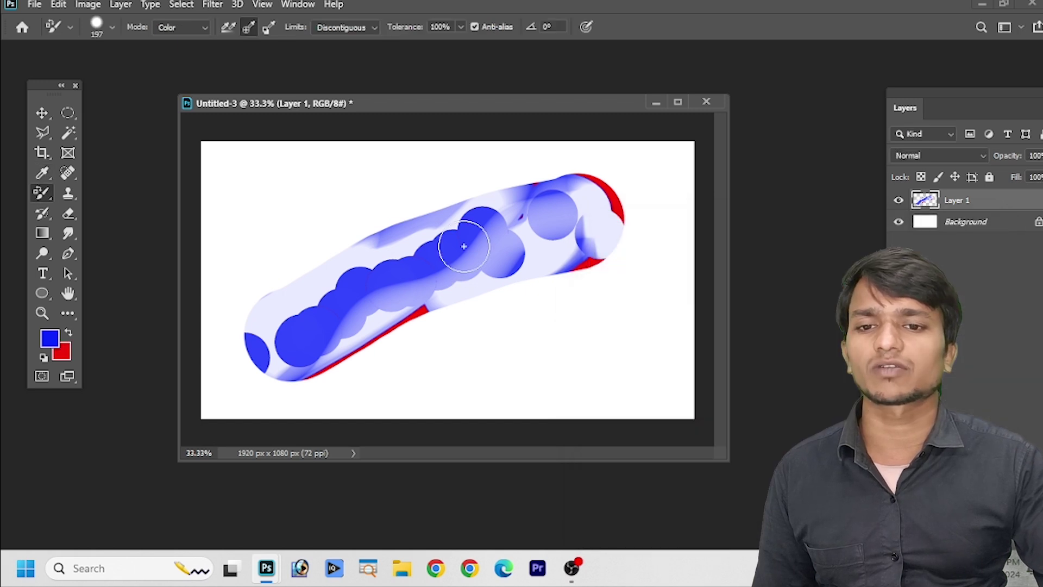
right_click(42, 194)
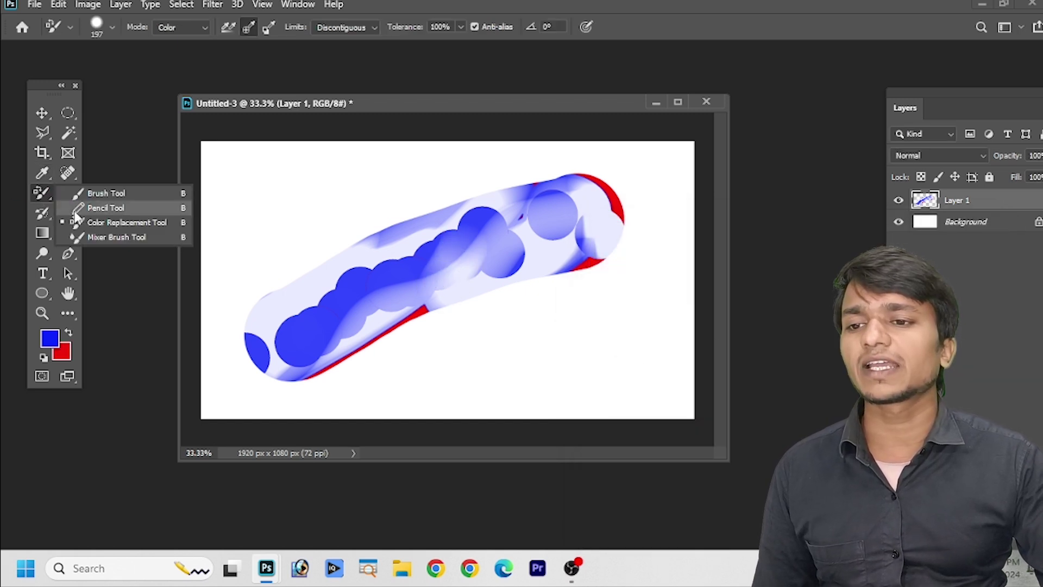
click(106, 236)
Marquee-select a narrow vertical strip at the canvas's upper left, fill it with the blue foreground color and deselect.
drag(68, 113, 139, 112)
drag(236, 175, 250, 308)
key(alt+BackSpace)
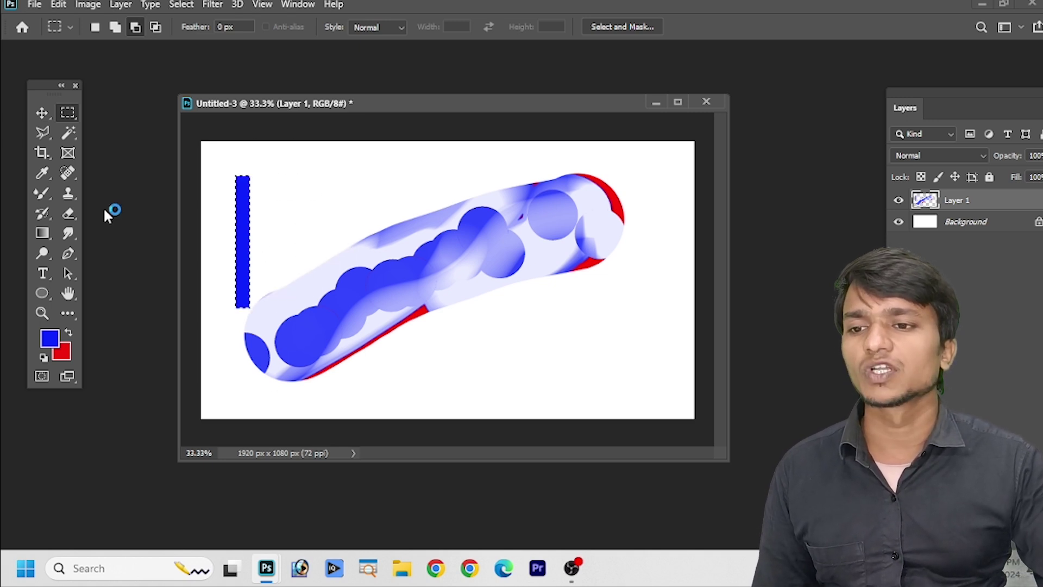
key(ctrl+d)
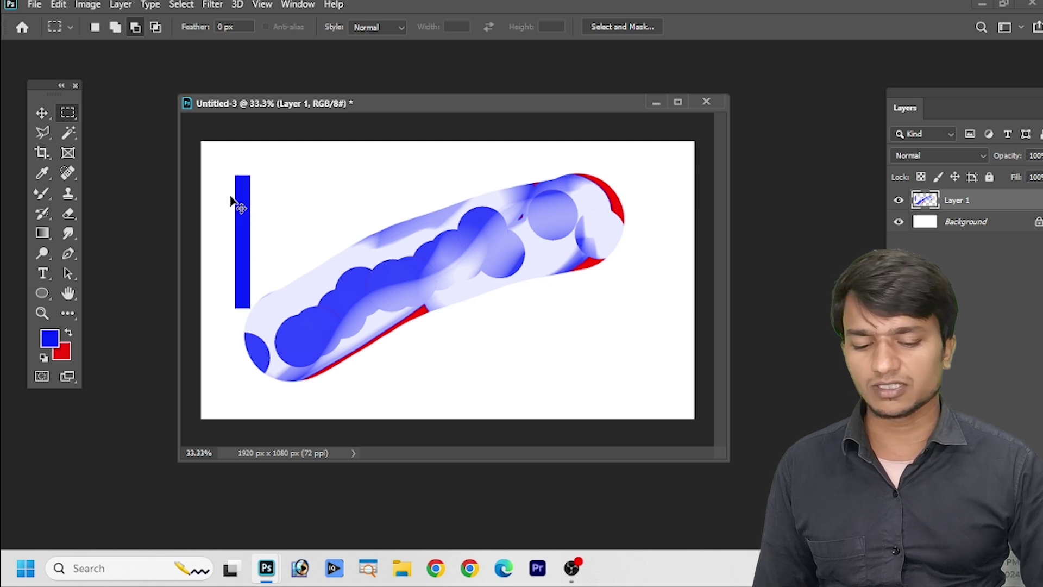
Select a matching strip directly right of the blue one, fill it with the red background color and deselect.
drag(250, 173, 269, 308)
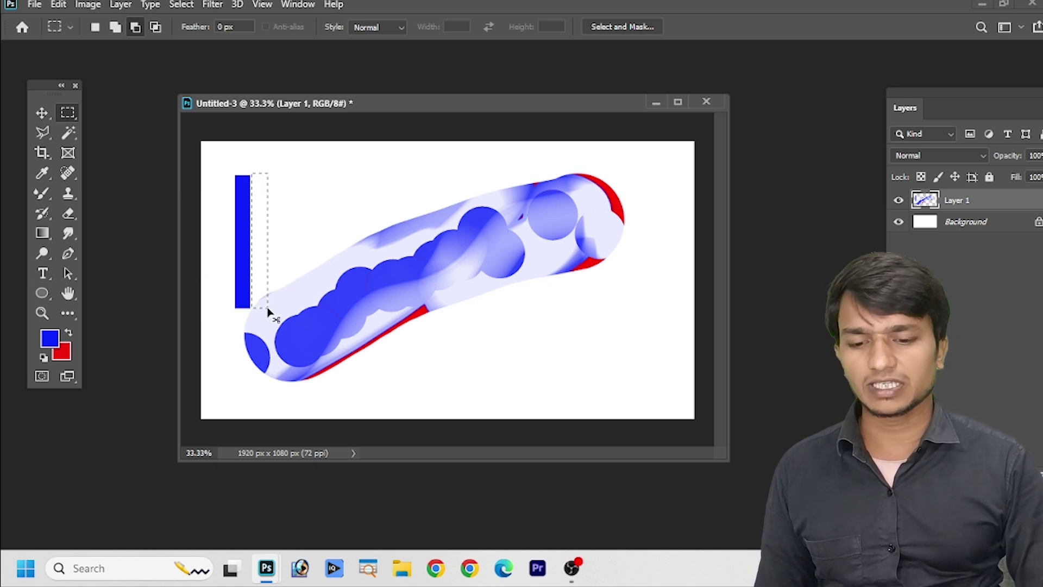
key(ctrl+BackSpace)
key(ctrl+d)
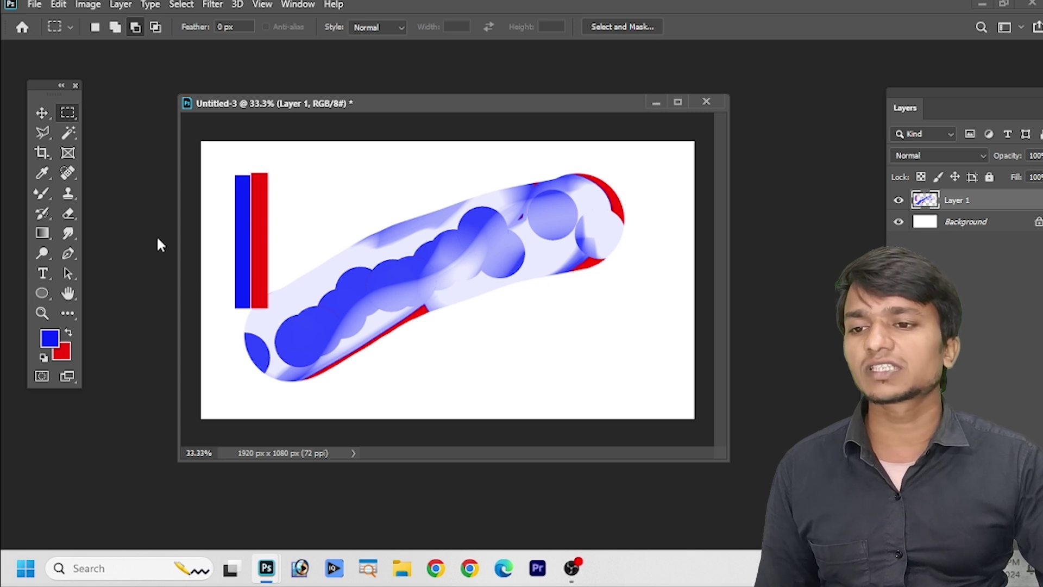
Blend the boundary between the blue and red strips with the 100 px Mixer Brush at 7% mix.
click(42, 196)
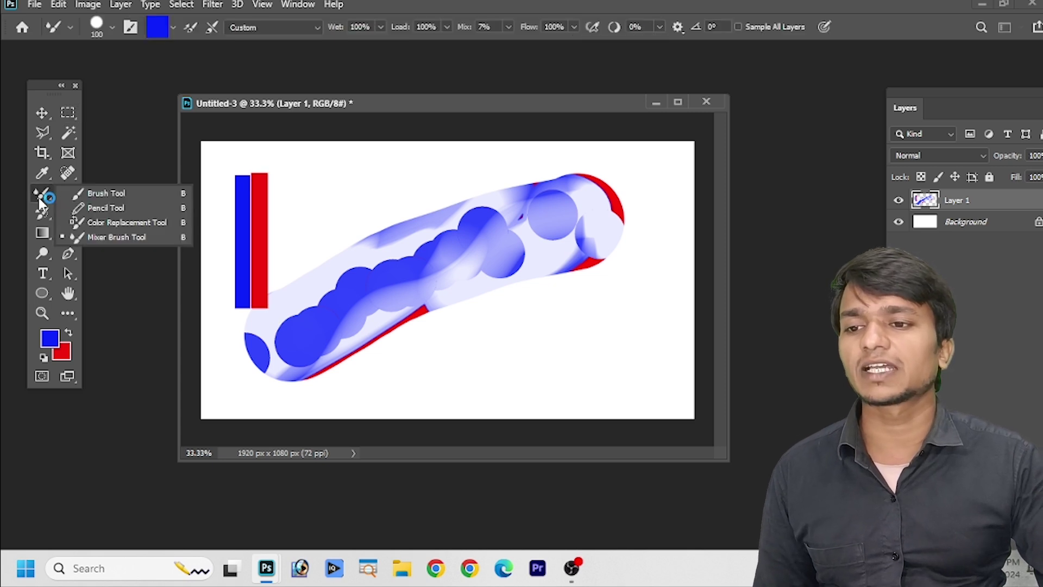
click(127, 237)
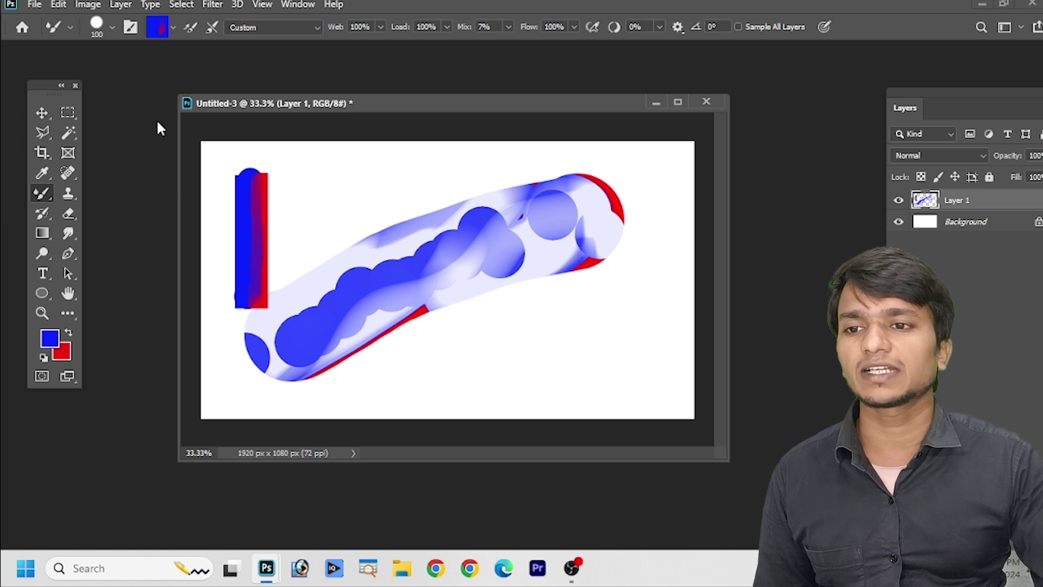
click(173, 27)
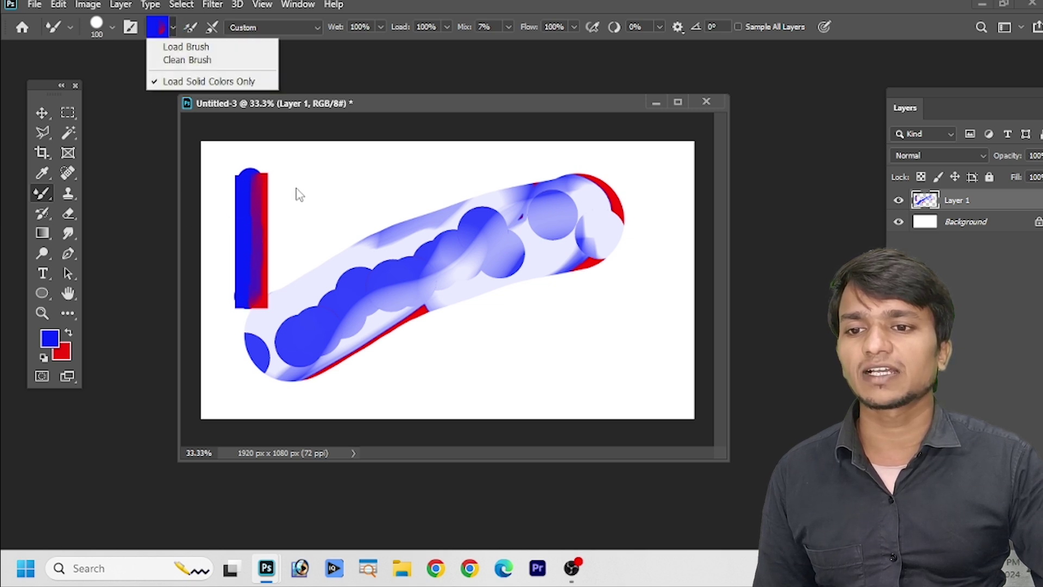
click(260, 220)
Paint looping Mixer Brush strokes right of the strips, and smear vertical and horizontal strokes through both strips.
mouse_move(319, 186)
mouse_down()
mouse_move(369, 192)
mouse_move(351, 234)
mouse_move(409, 199)
mouse_move(429, 220)
mouse_move(470, 182)
mouse_up()
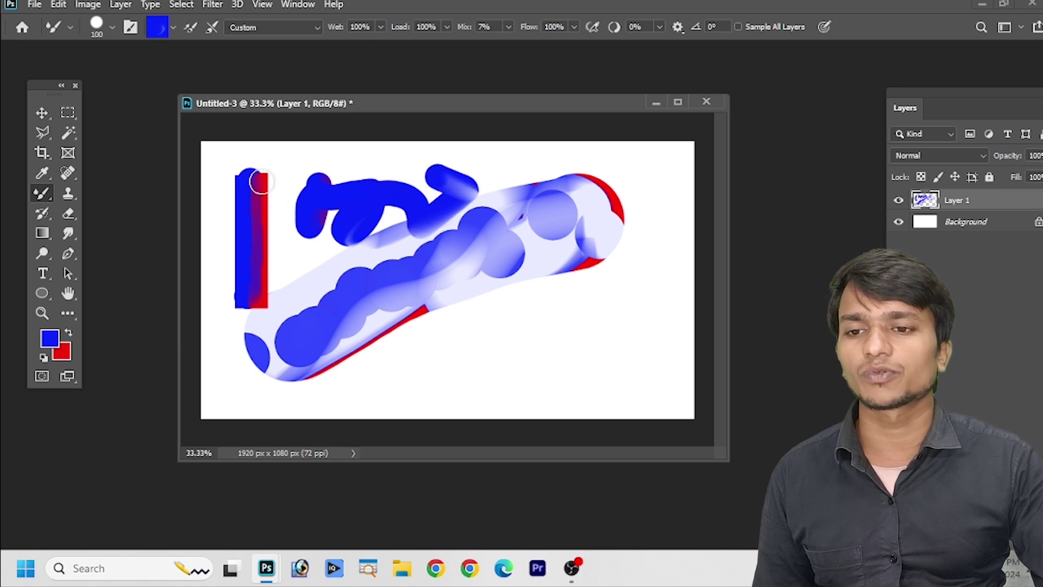
mouse_move(247, 182)
mouse_down()
mouse_move(252, 302)
mouse_move(251, 218)
mouse_up()
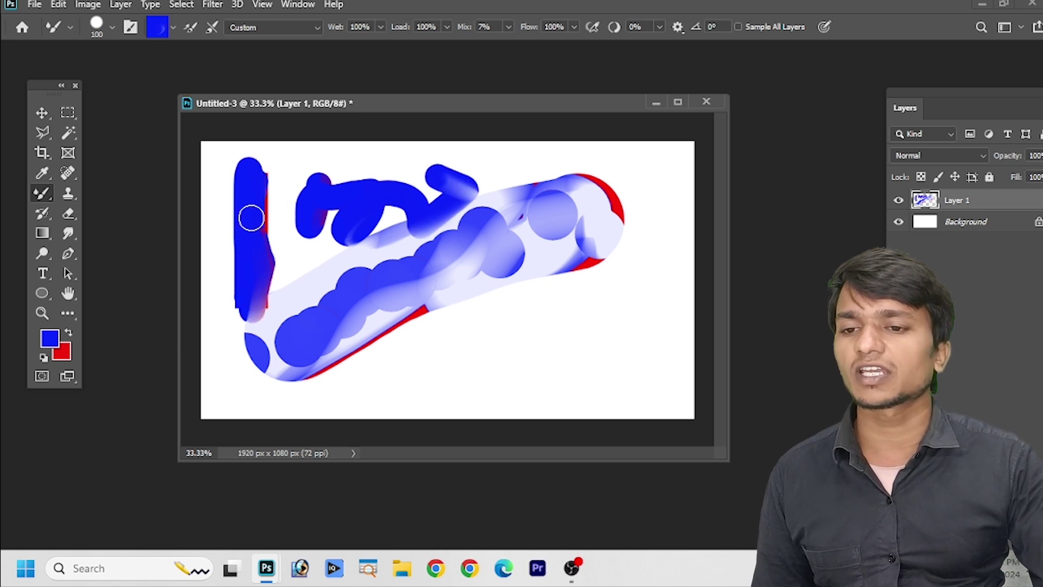
drag(187, 191, 272, 190)
drag(190, 288, 293, 283)
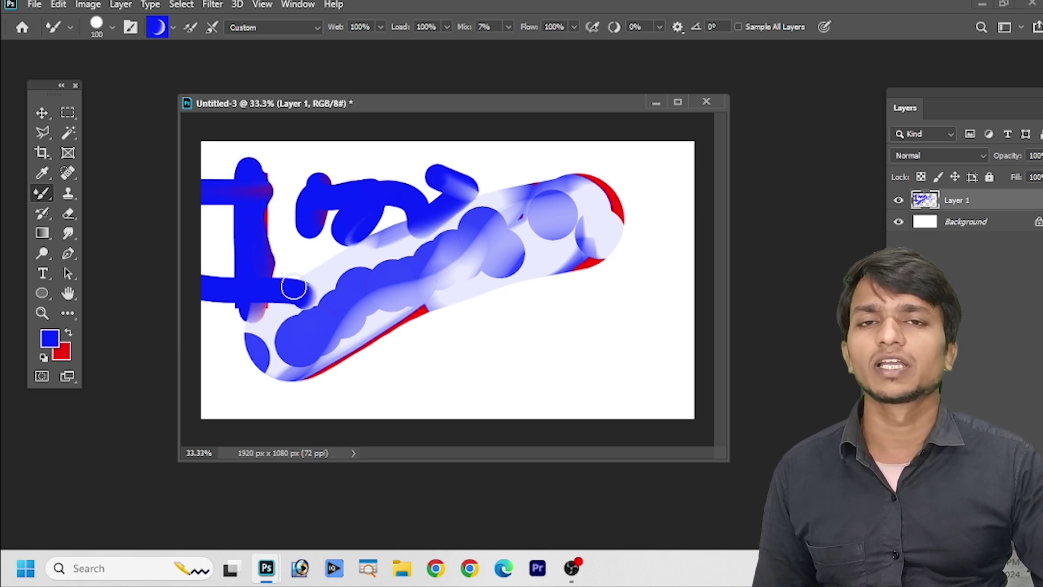